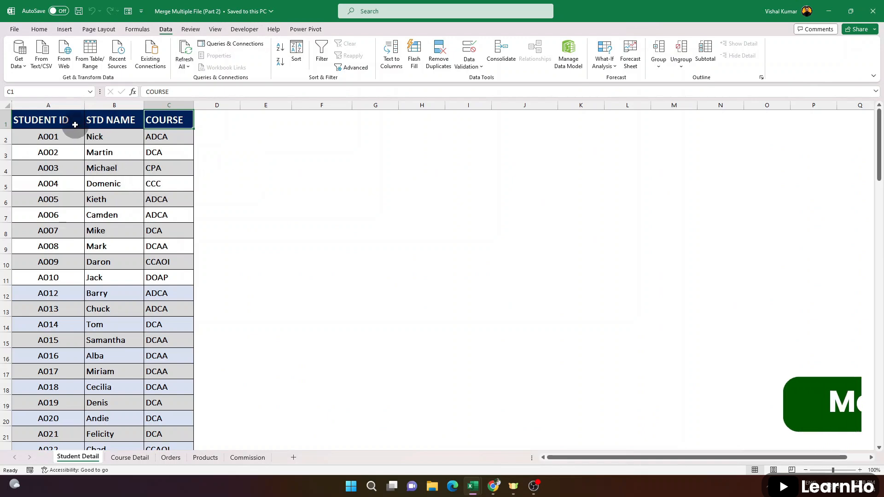
Examine the student ID, name and course columns on the Student Detail sheet
click(64, 105)
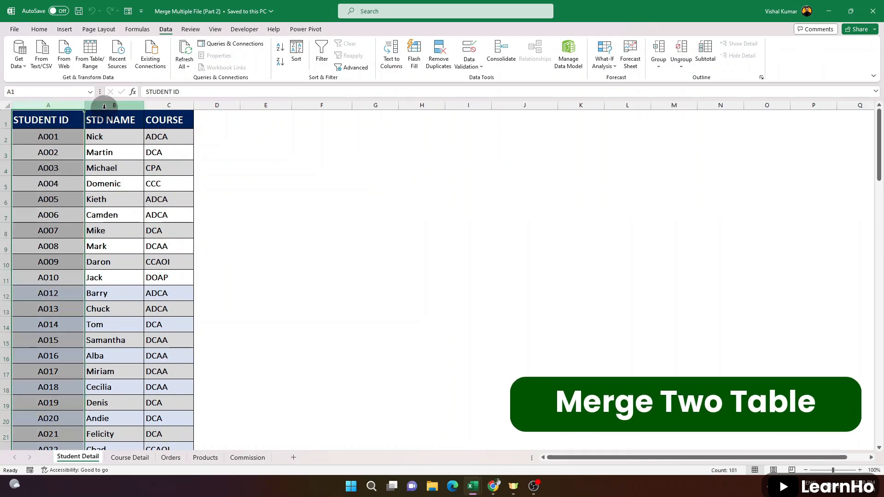
click(114, 105)
click(120, 134)
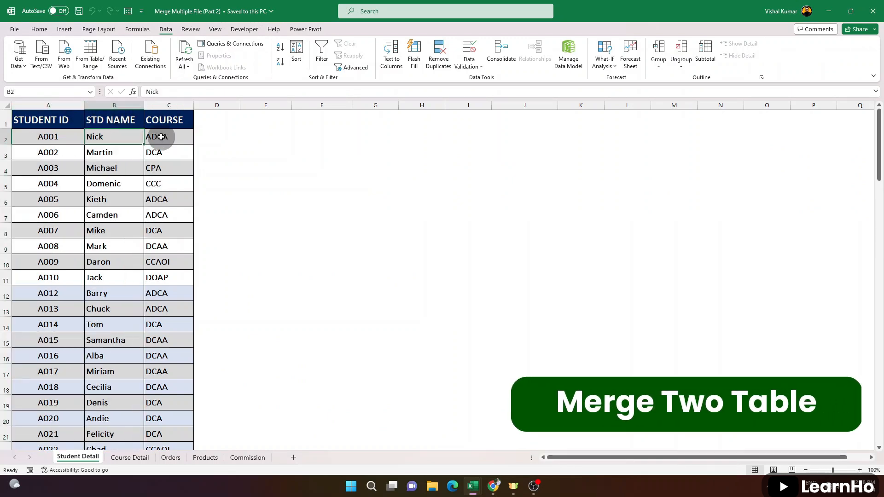
click(161, 139)
click(119, 151)
click(161, 155)
click(103, 171)
click(159, 184)
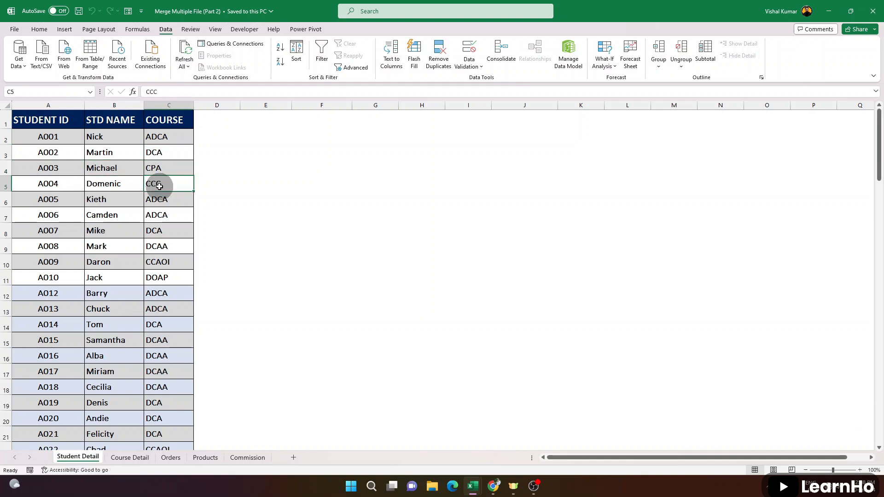
Review each course and its matching fee on the Course Detail sheet
click(131, 462)
click(44, 133)
click(118, 137)
click(36, 138)
click(99, 138)
click(58, 154)
click(28, 169)
click(115, 169)
click(45, 184)
click(86, 185)
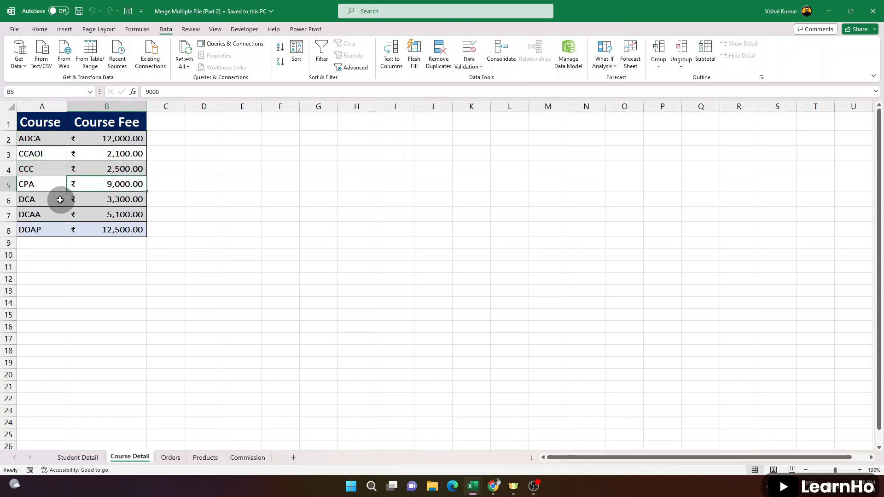
click(34, 201)
click(109, 200)
click(29, 216)
click(94, 216)
click(40, 228)
click(36, 136)
click(107, 139)
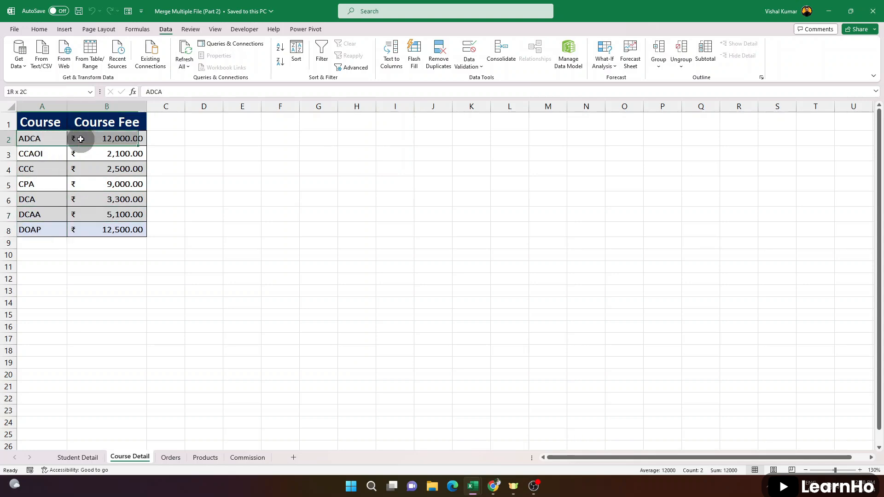
Compare the students' courses on the Student Detail sheet with the course fees on the Course Detail sheet
click(86, 461)
drag(47, 105, 207, 136)
click(181, 136)
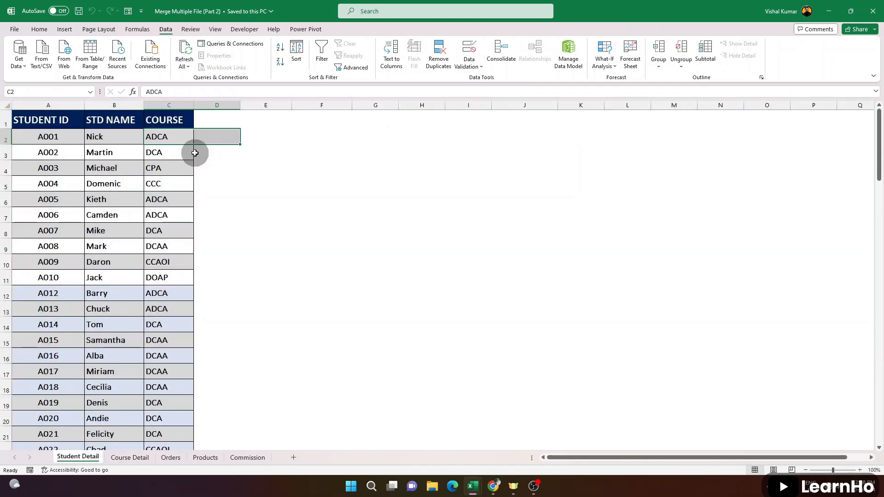
click(183, 202)
drag(184, 202, 217, 215)
drag(168, 292, 219, 296)
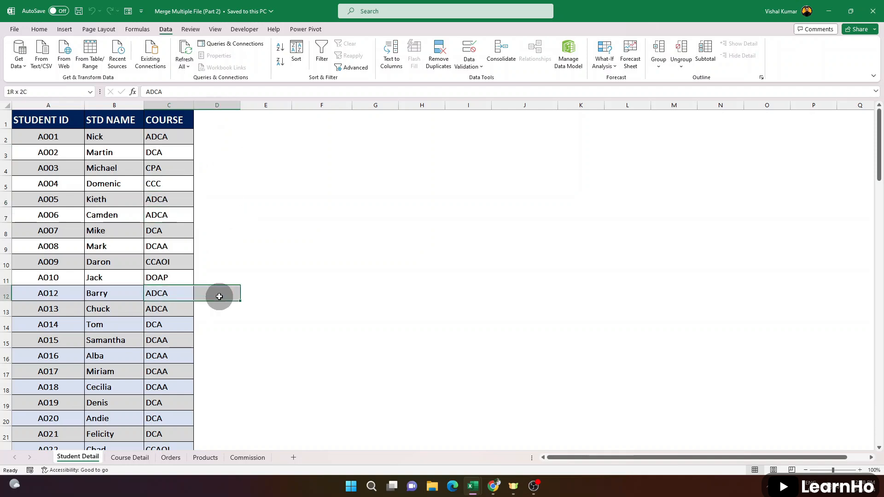
drag(170, 134, 215, 152)
click(197, 136)
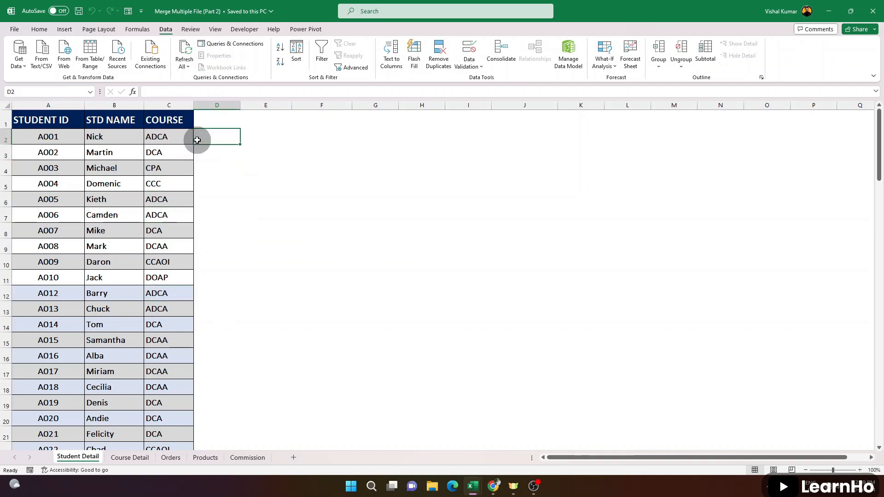
click(137, 457)
drag(59, 138, 136, 152)
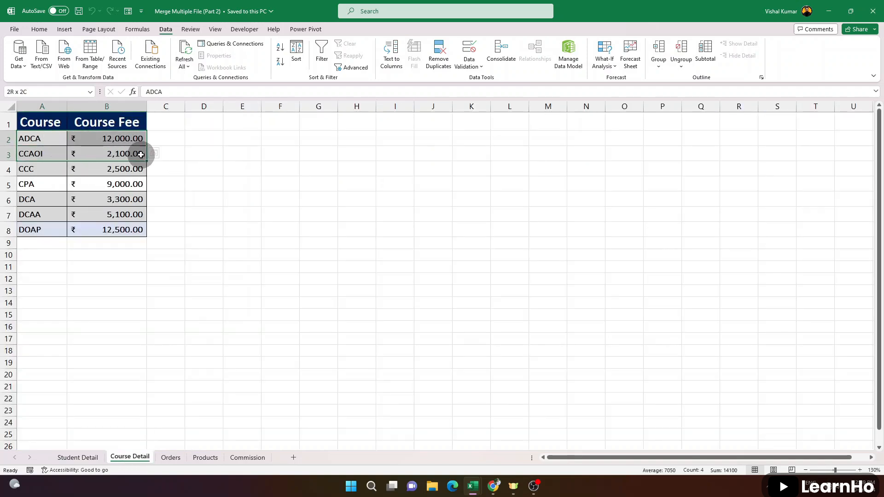
click(134, 155)
click(78, 458)
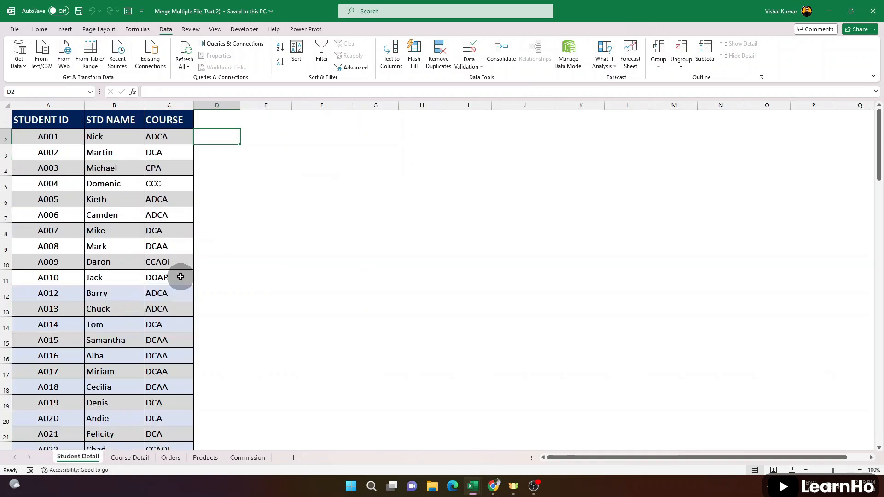
drag(176, 135, 221, 136)
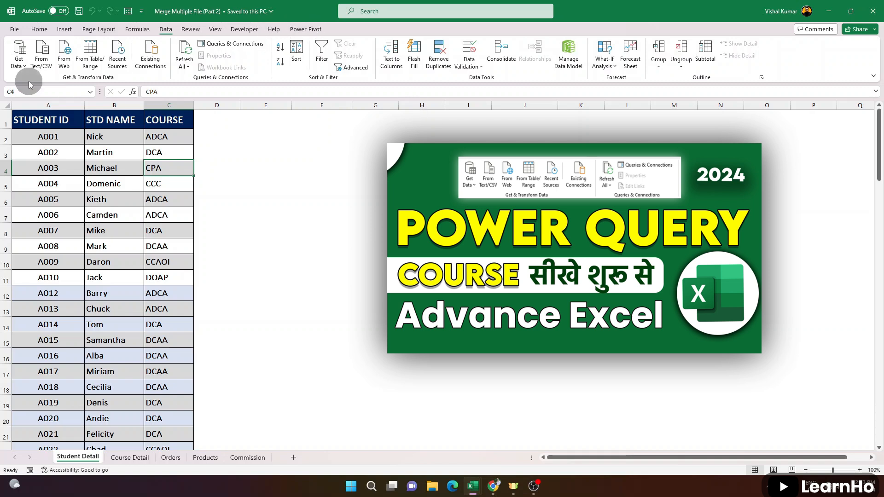
click(112, 195)
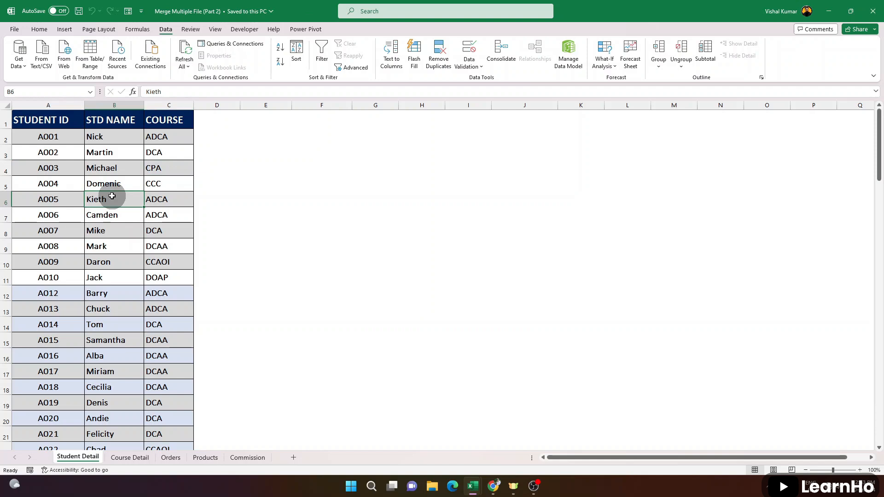
drag(46, 120, 167, 384)
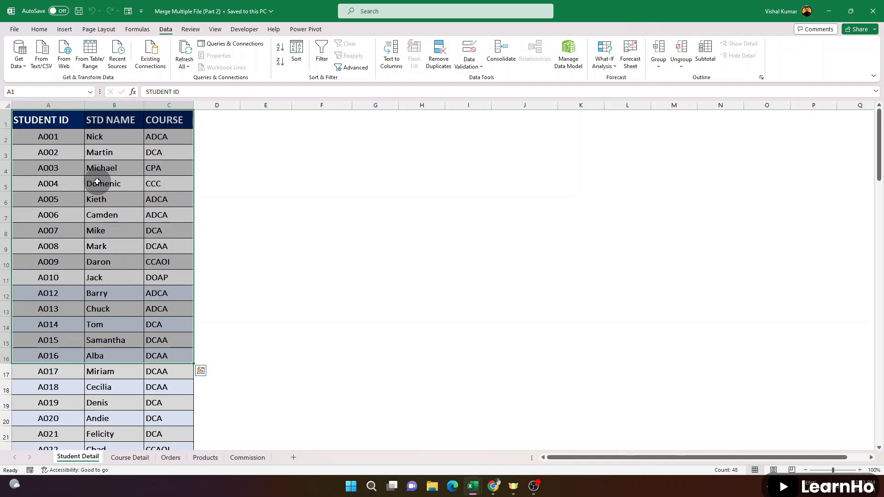
click(111, 202)
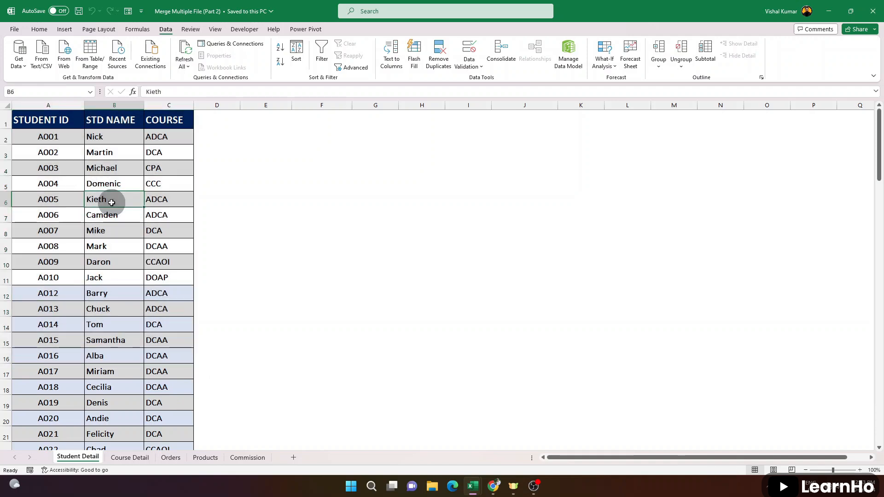
click(177, 106)
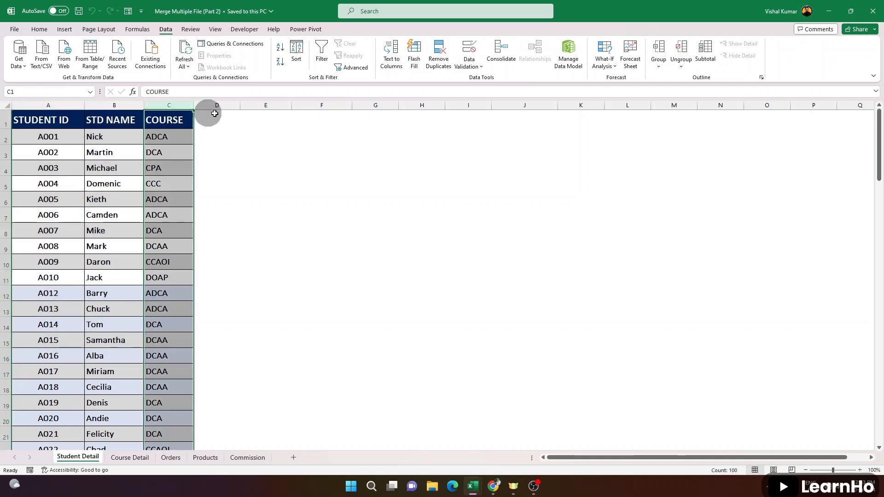
click(214, 106)
click(213, 123)
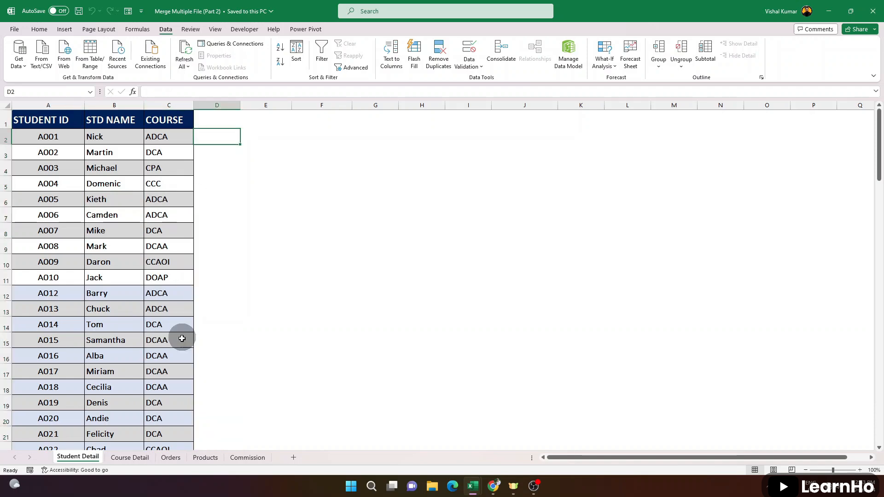
Convert the student range A1:C101 on the Student Detail sheet into a table with headers
click(87, 173)
drag(44, 126, 173, 364)
click(85, 208)
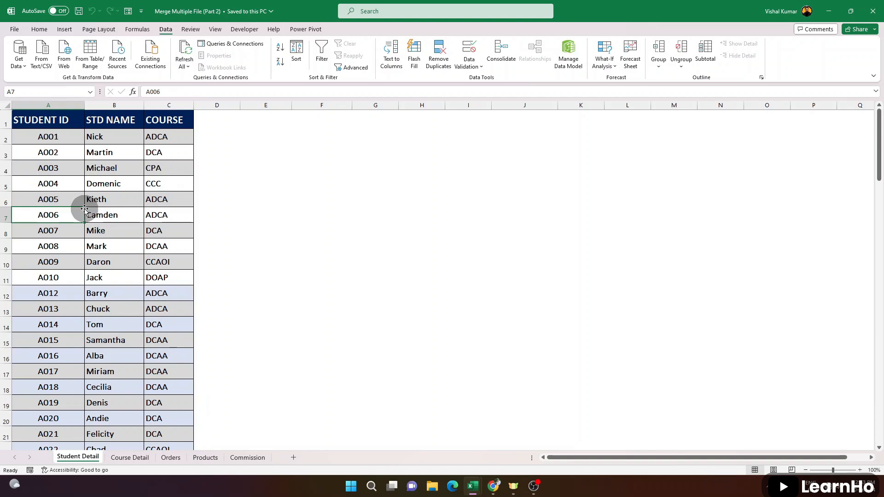
key(ctrl+t)
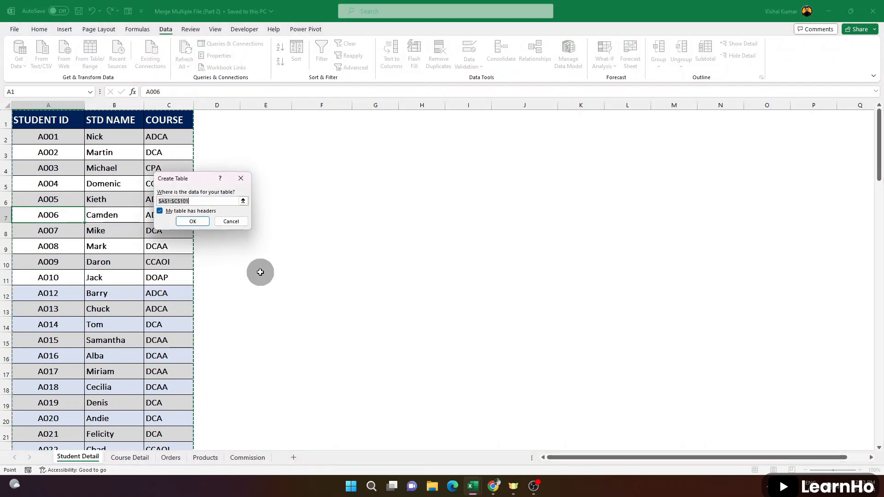
click(193, 222)
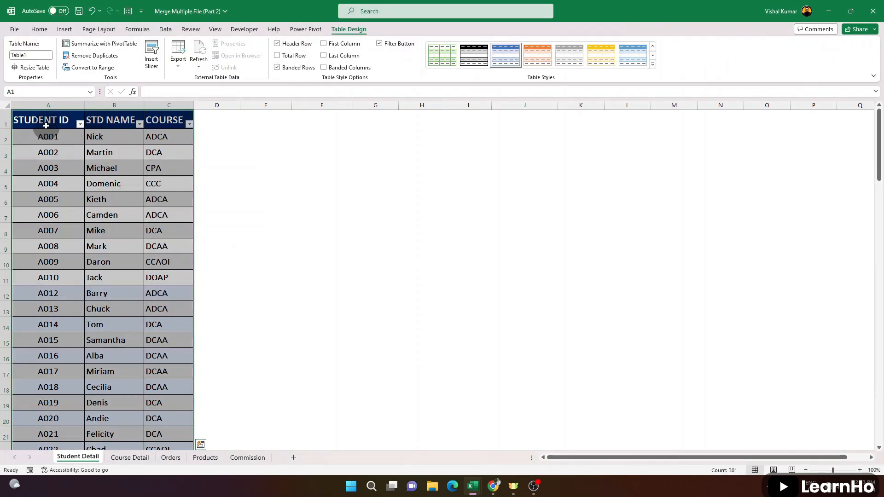
Rename the student table as Stu_det
click(119, 196)
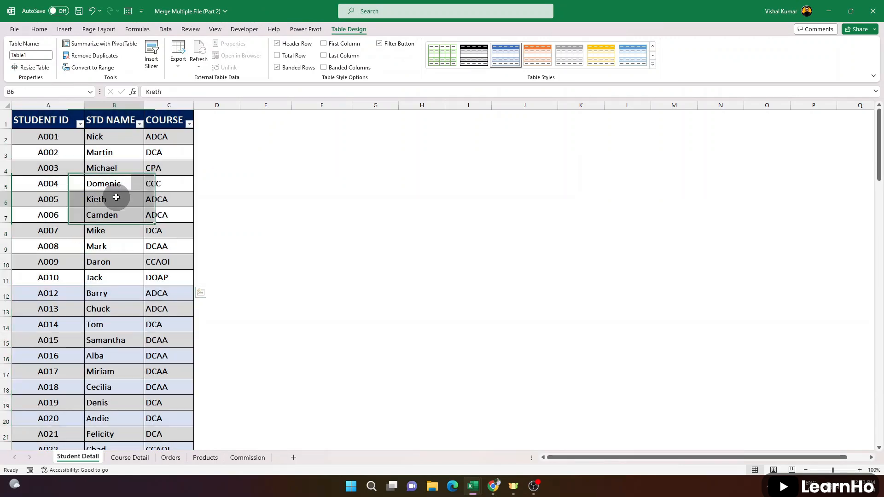
click(17, 53)
key(Home)
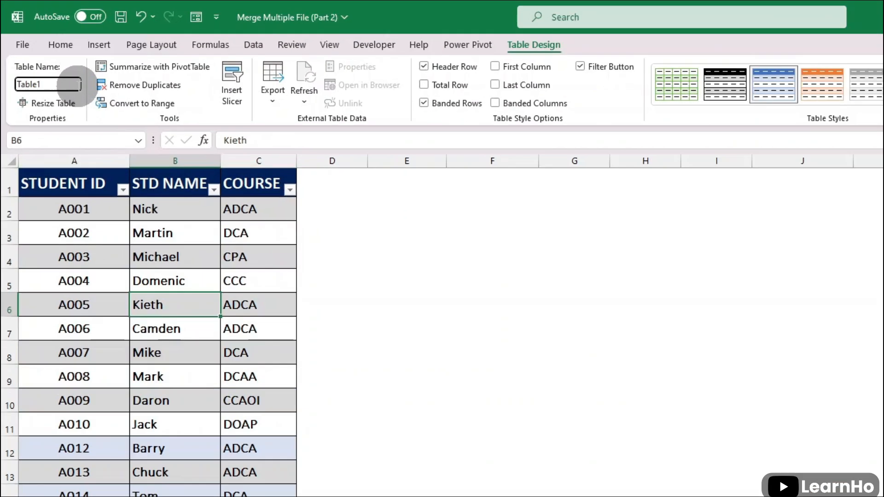
key(Delete)
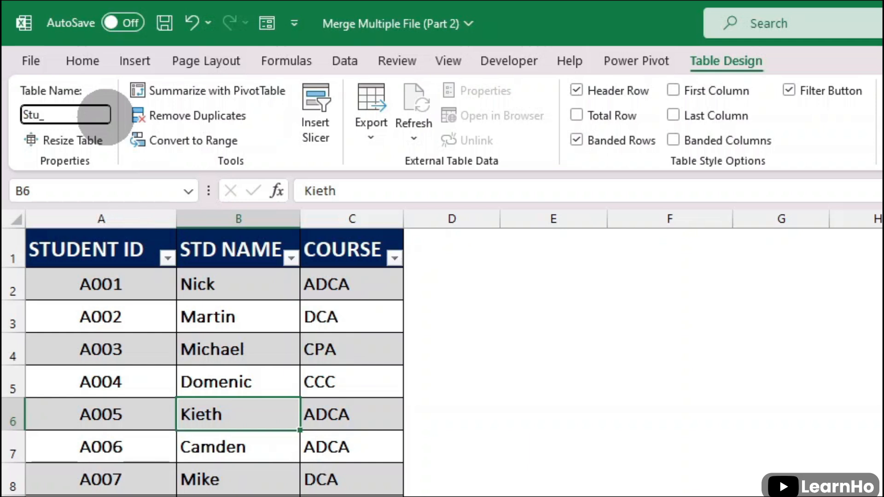
key(Return)
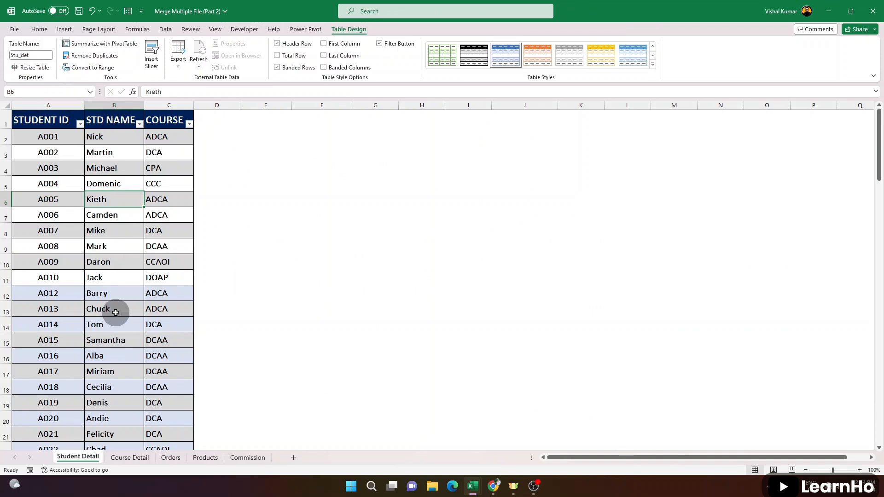
Convert the course fee range A1:B8 on the Course Detail sheet into a table with headers and rename the table
click(129, 457)
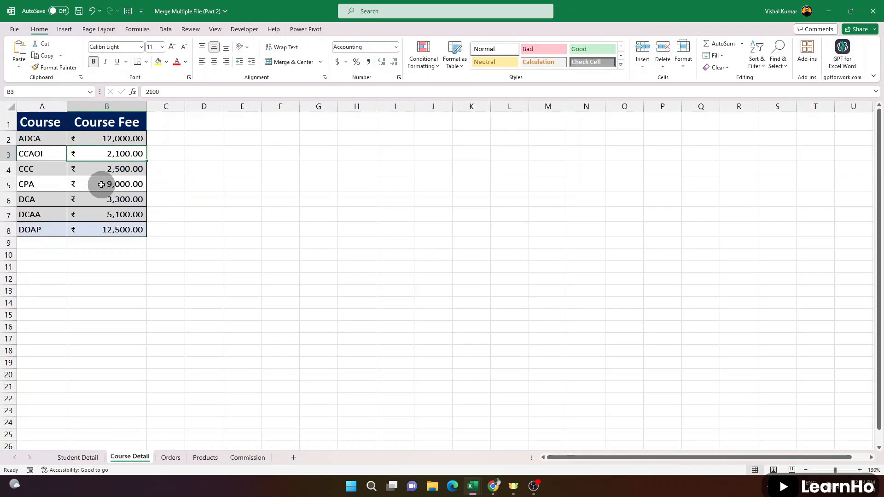
click(83, 173)
key(ctrl+t)
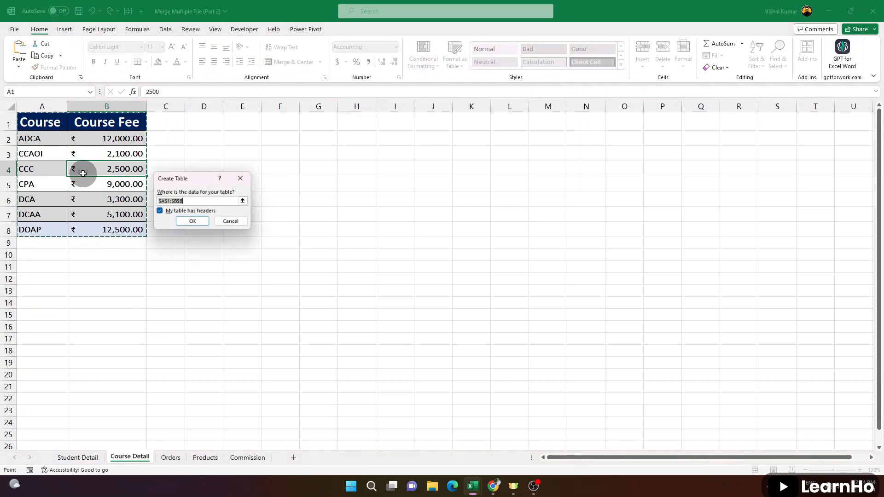
click(192, 222)
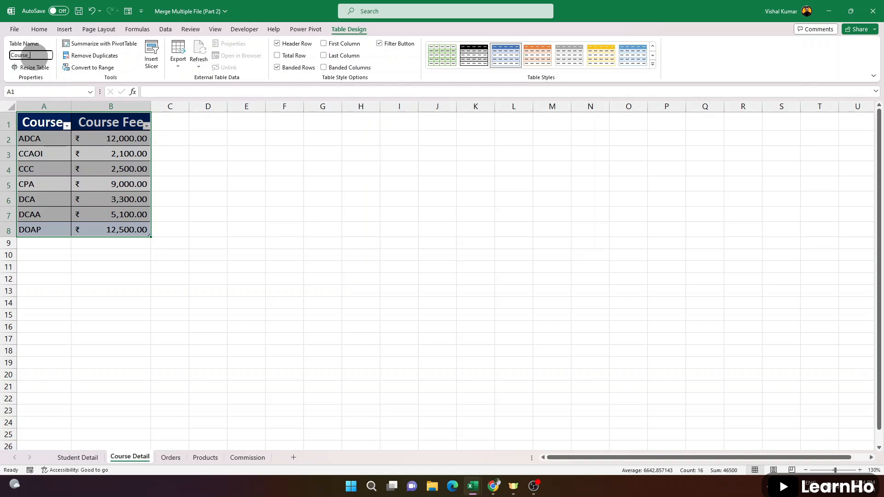
click(79, 458)
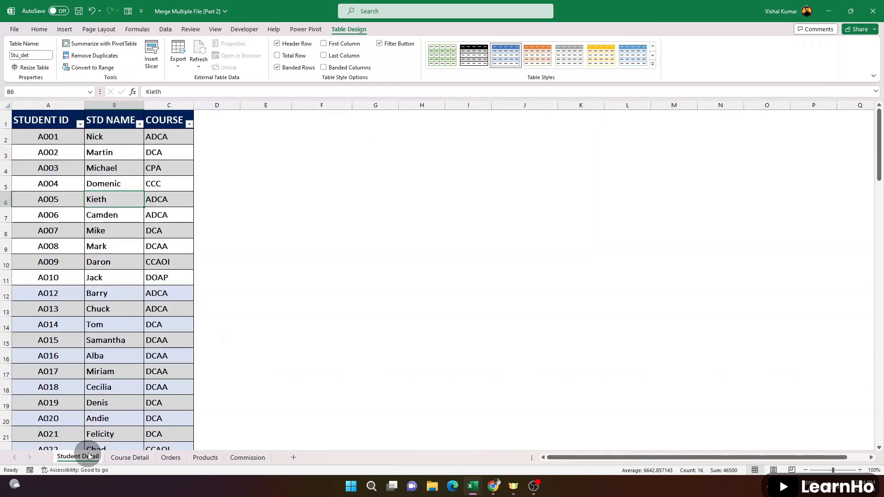
click(112, 251)
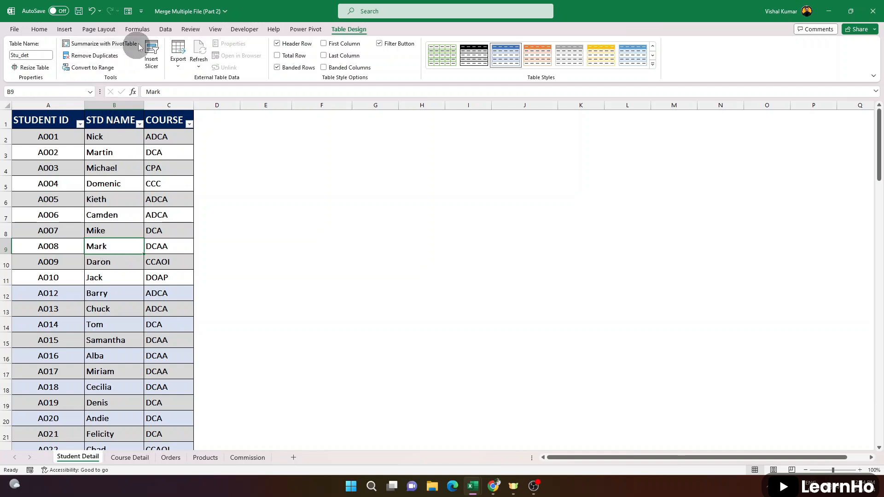
drag(59, 140, 152, 303)
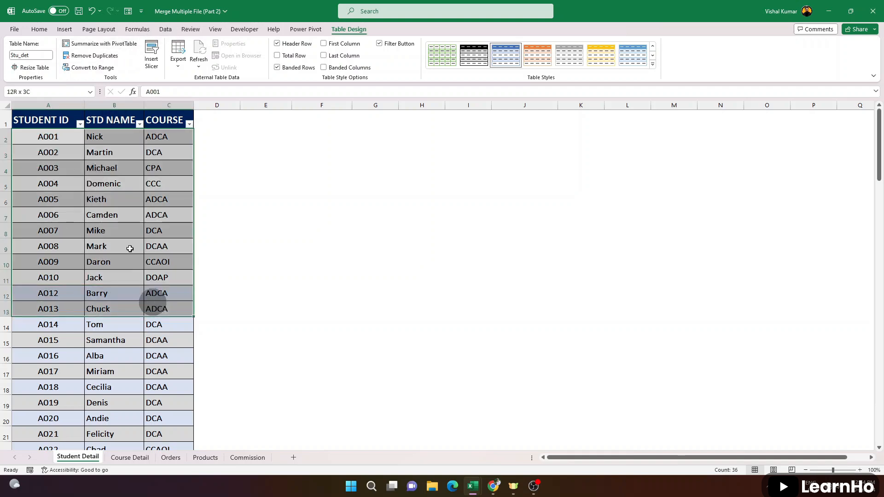
click(92, 195)
click(164, 29)
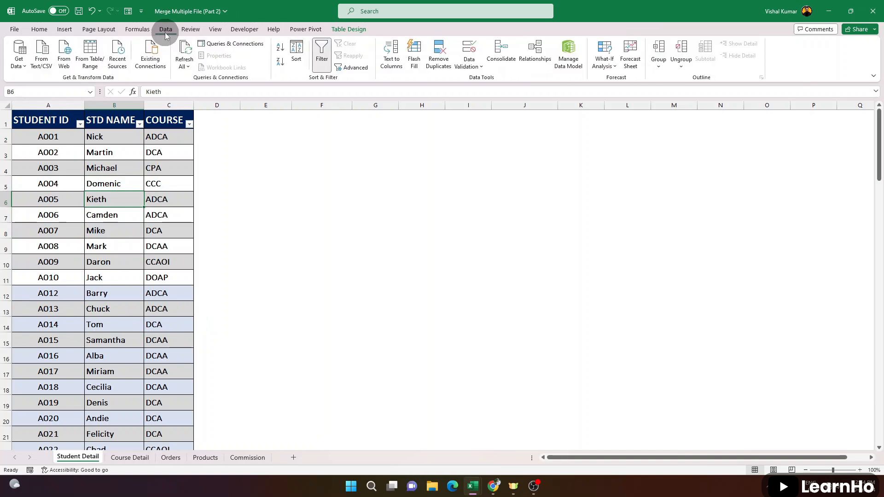
click(94, 59)
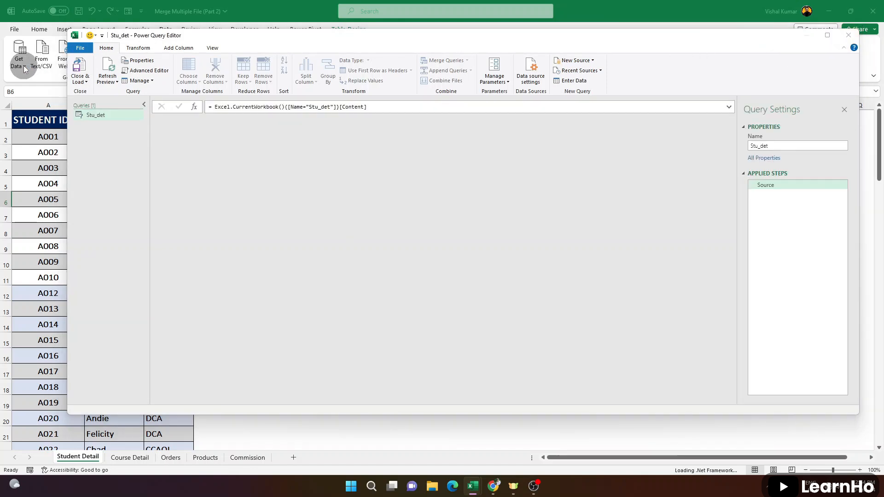
click(488, 256)
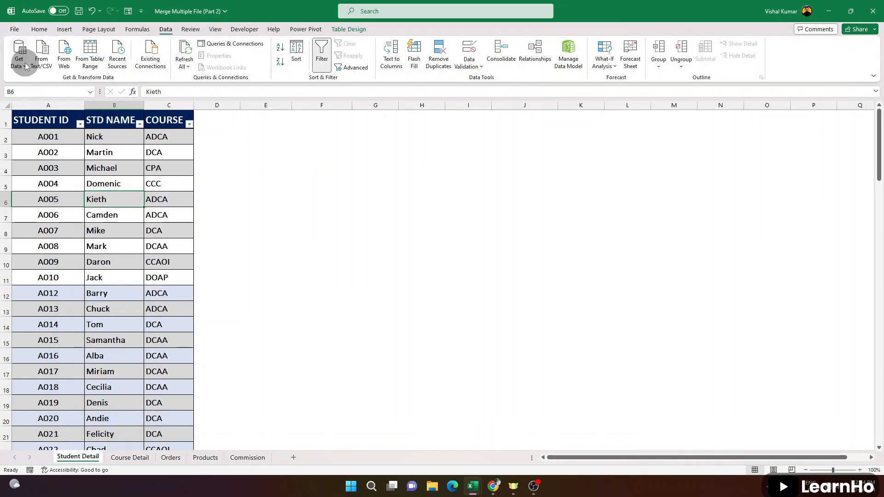
Check the Merge queries dialog for tables available to combine and close it without merging
click(26, 67)
mouse_move(101, 164)
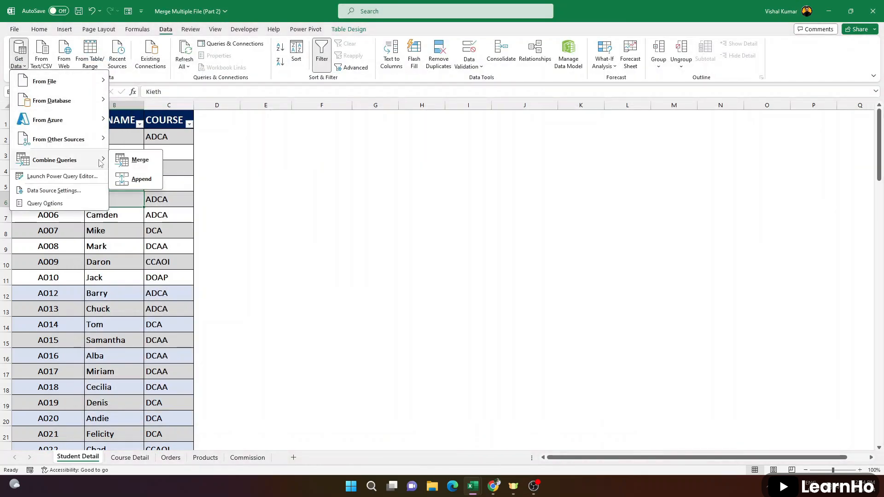
click(138, 161)
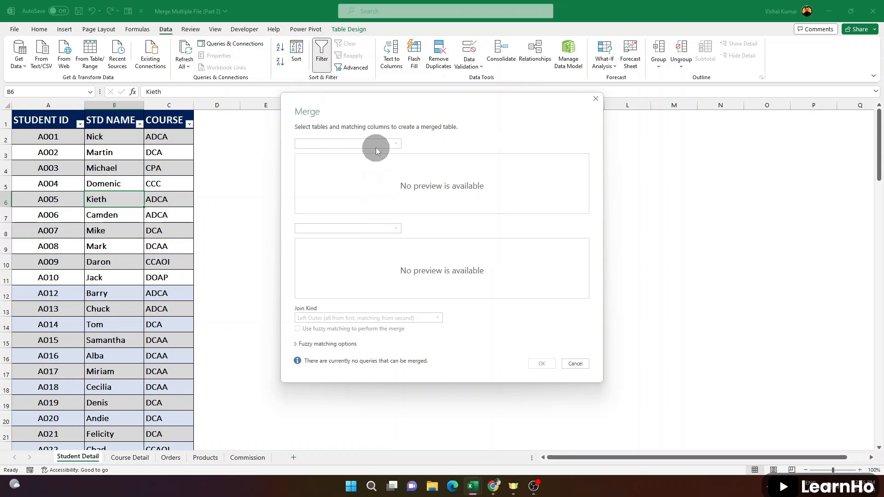
click(575, 364)
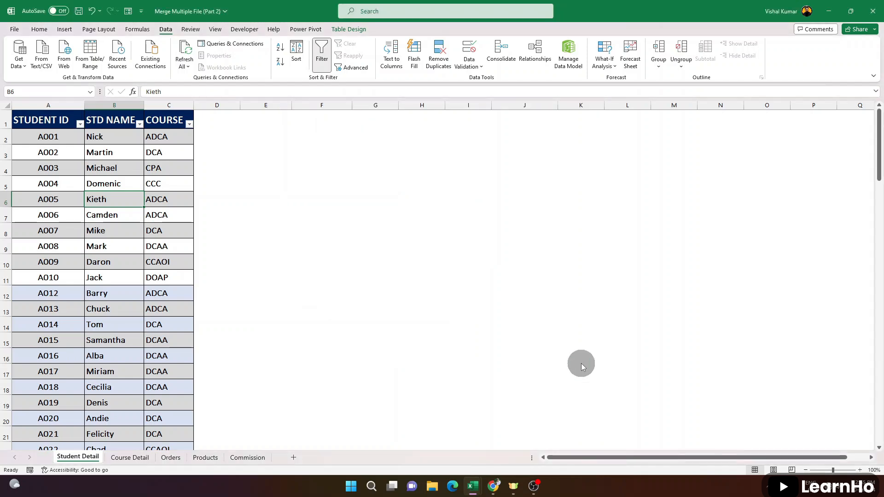
Load the Stu_det table on the Student Detail sheet into Power Query as a connection-only query
click(108, 183)
click(99, 153)
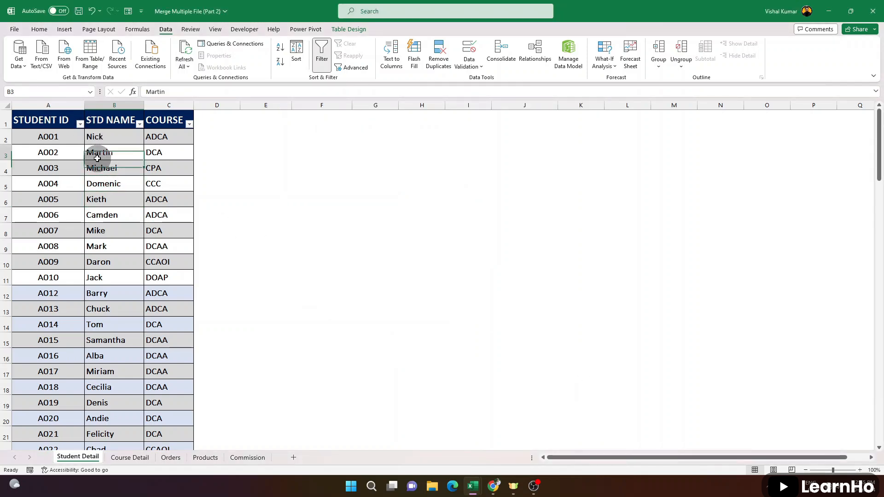
click(92, 55)
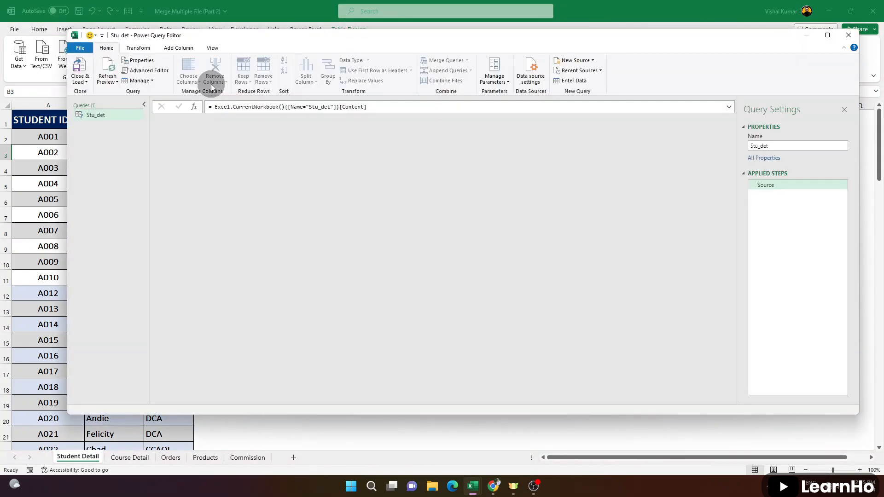
click(83, 80)
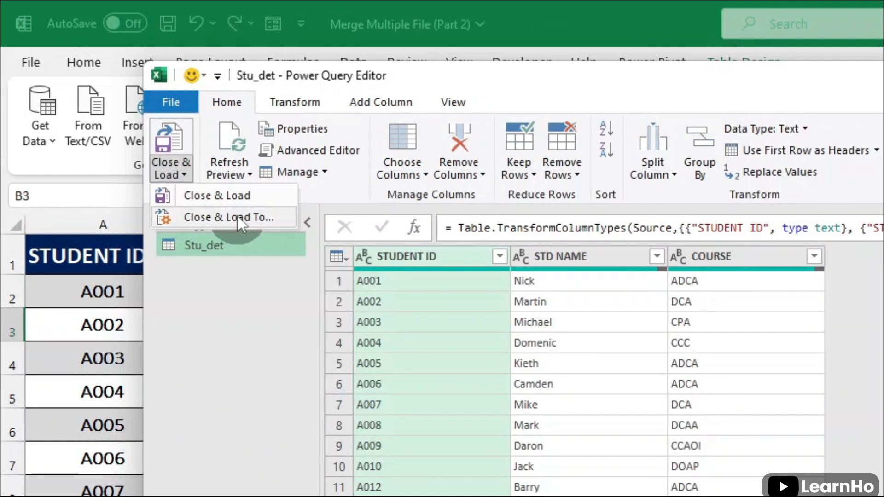
click(240, 223)
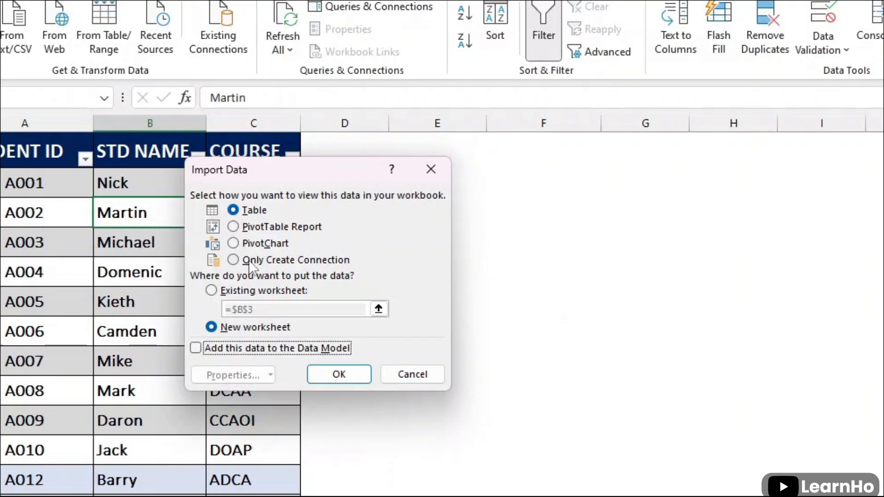
click(163, 177)
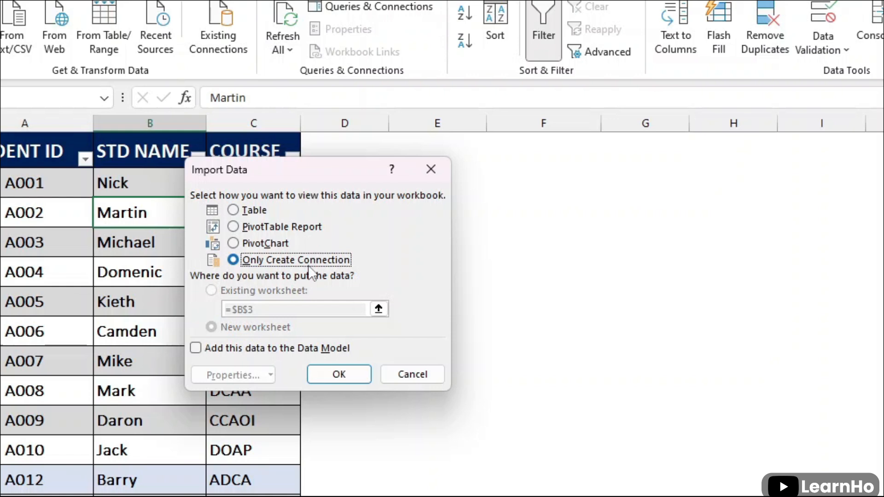
click(339, 374)
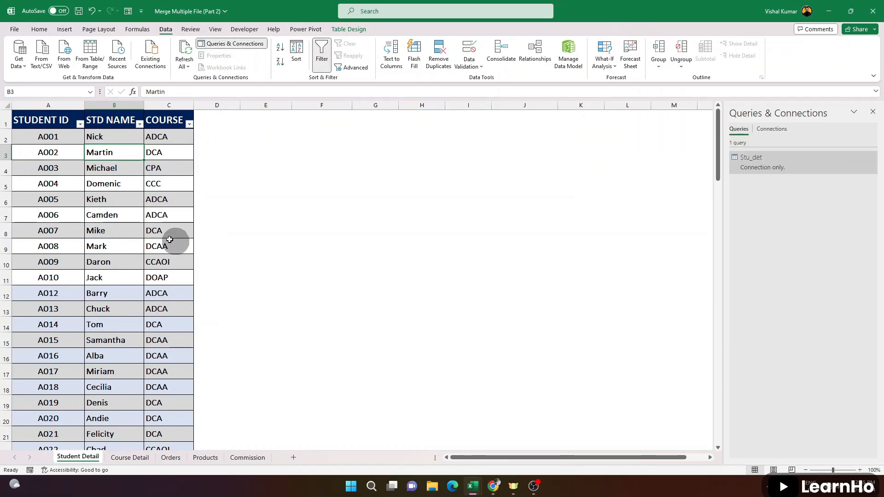
Load the Course_fee table on the Course Detail sheet into Power Query as a connection-only query
click(131, 459)
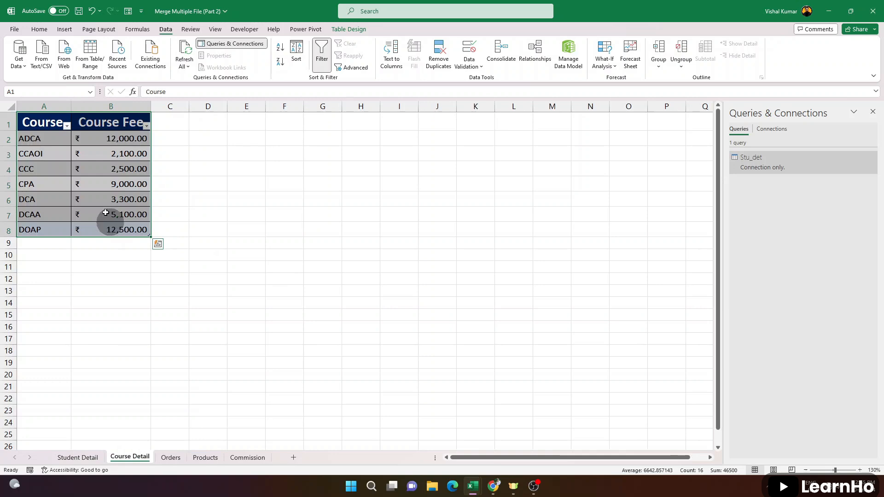
click(92, 52)
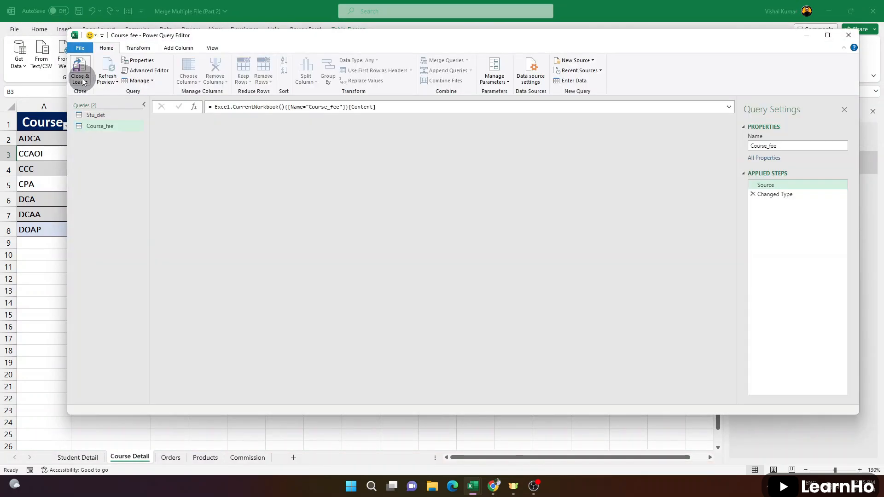
click(83, 81)
click(103, 102)
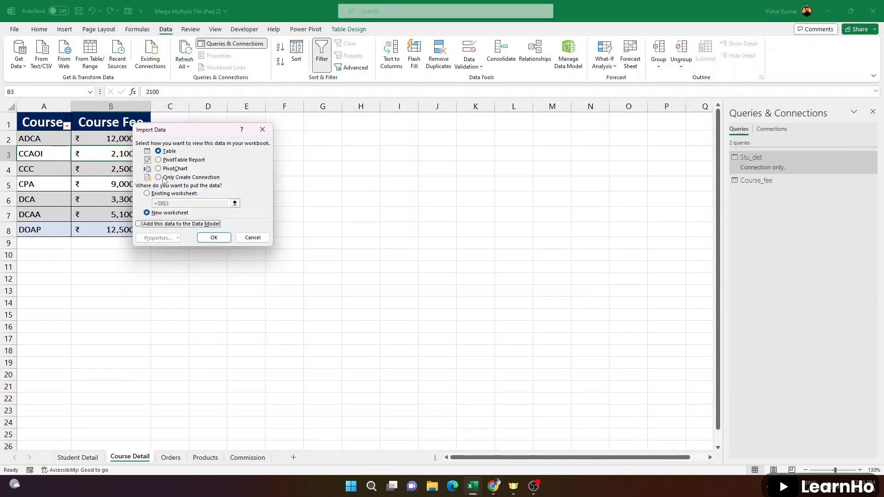
click(176, 177)
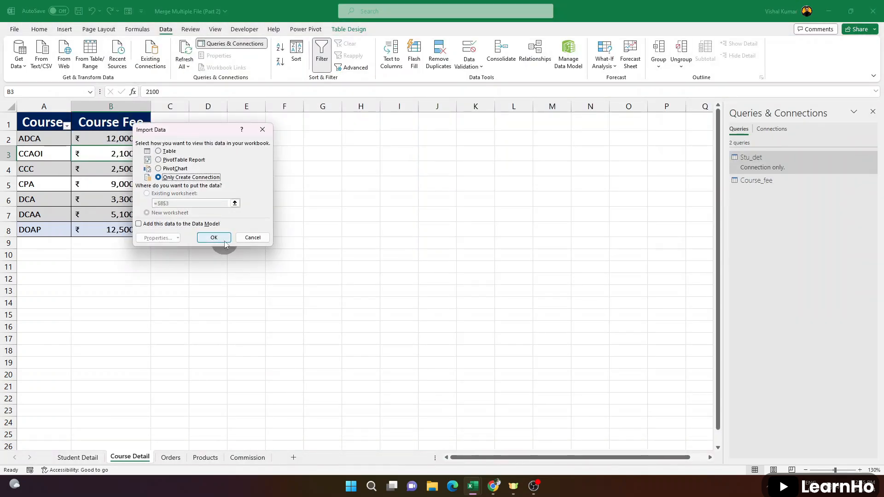
click(214, 237)
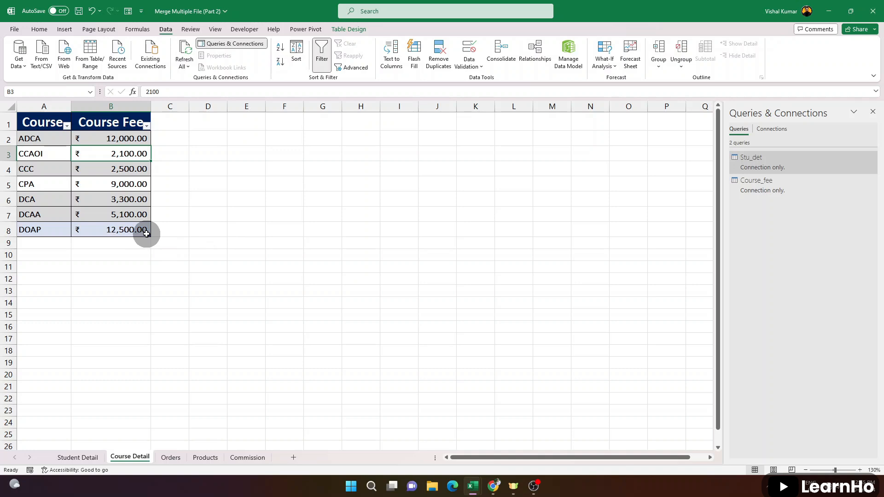
Start a Merge of queries from the Student Detail sheet, with Stu_det as the first table and Course_fee as the second
click(77, 457)
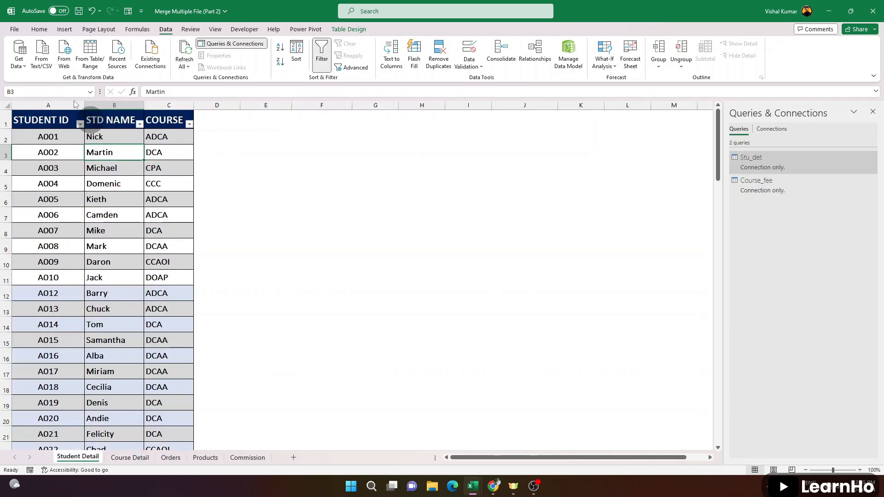
click(18, 54)
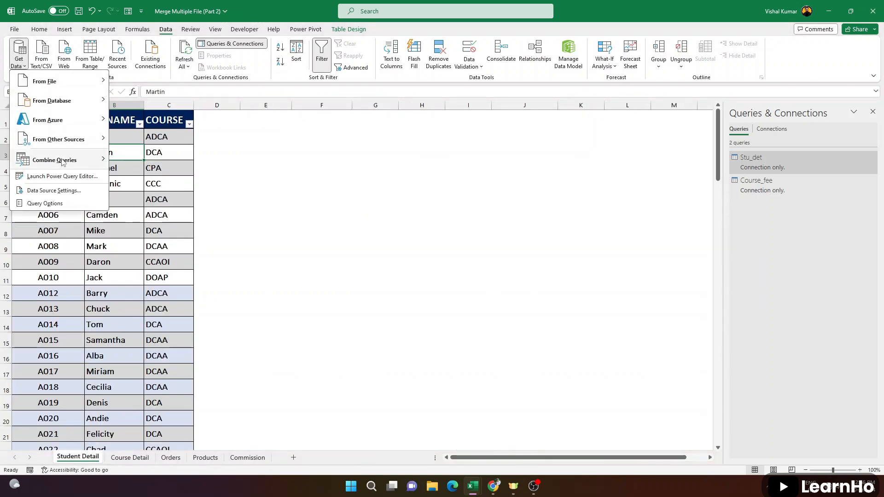
mouse_move(64, 161)
click(138, 162)
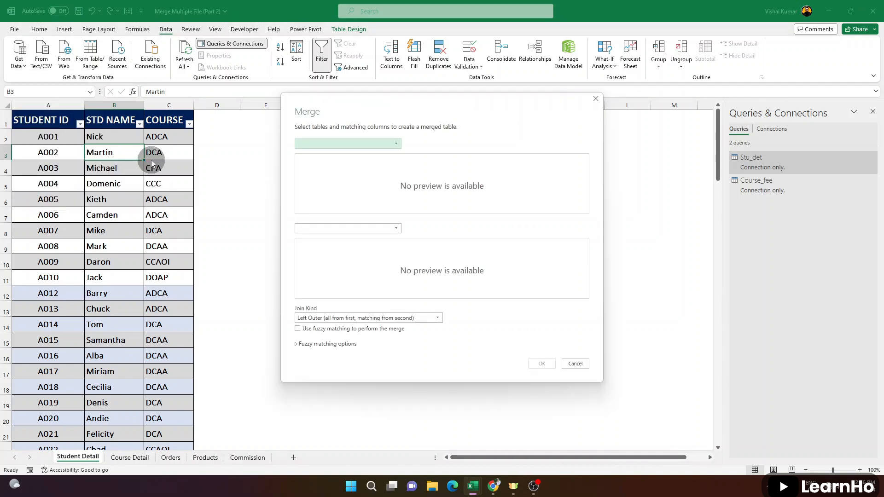
click(344, 144)
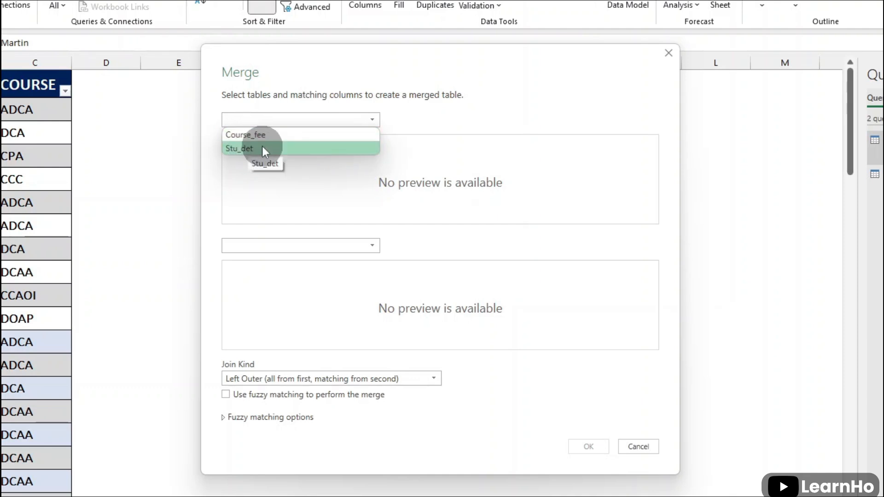
click(258, 148)
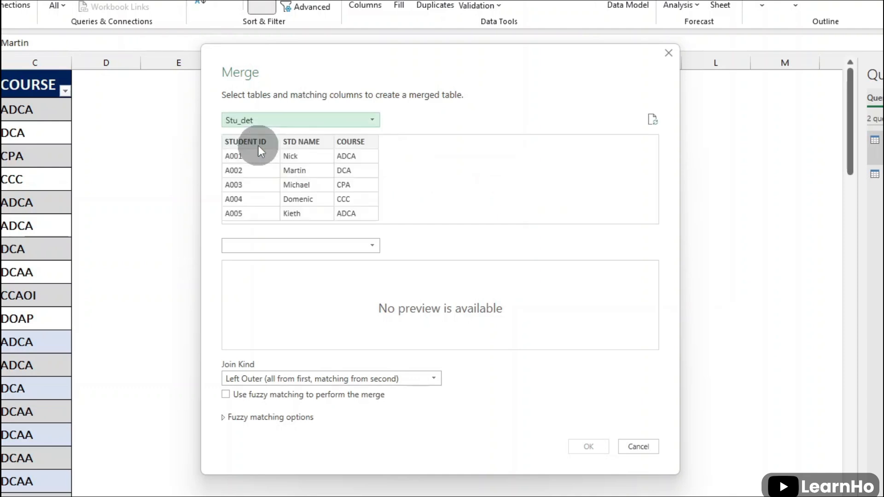
click(300, 247)
click(259, 261)
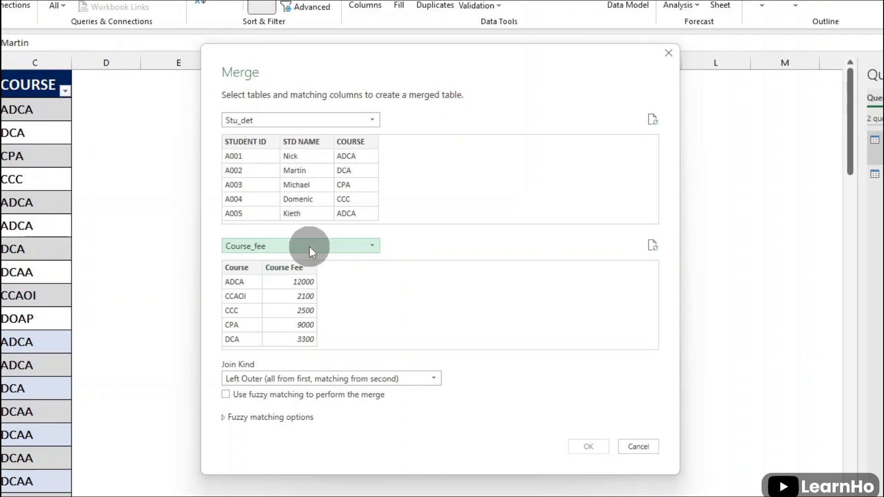
Match the two tables on their Course columns and create the merged query with a Left Outer join
click(350, 142)
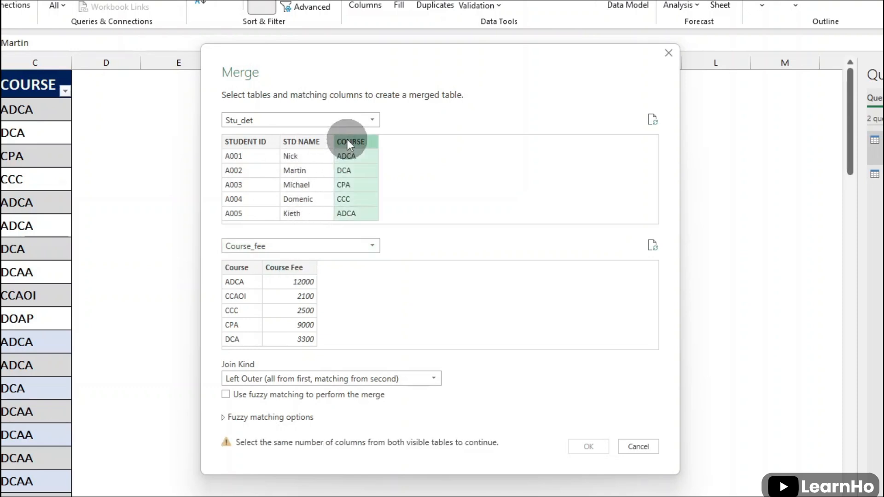
click(236, 269)
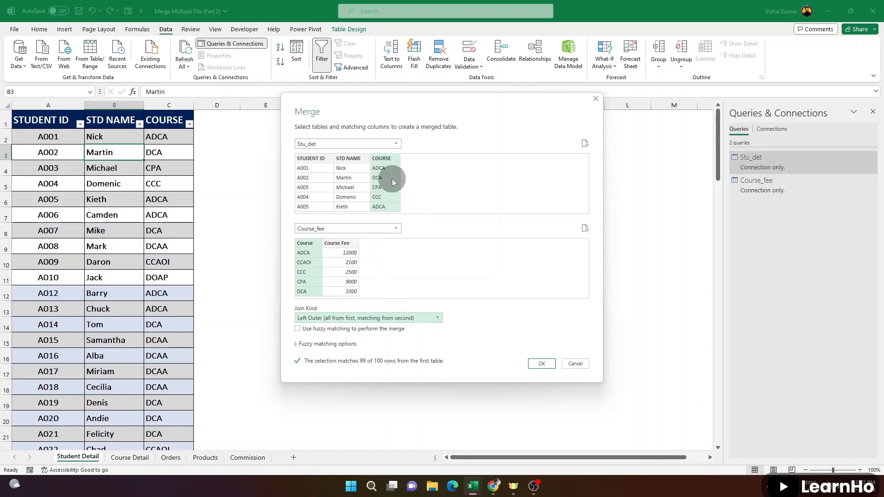
click(546, 364)
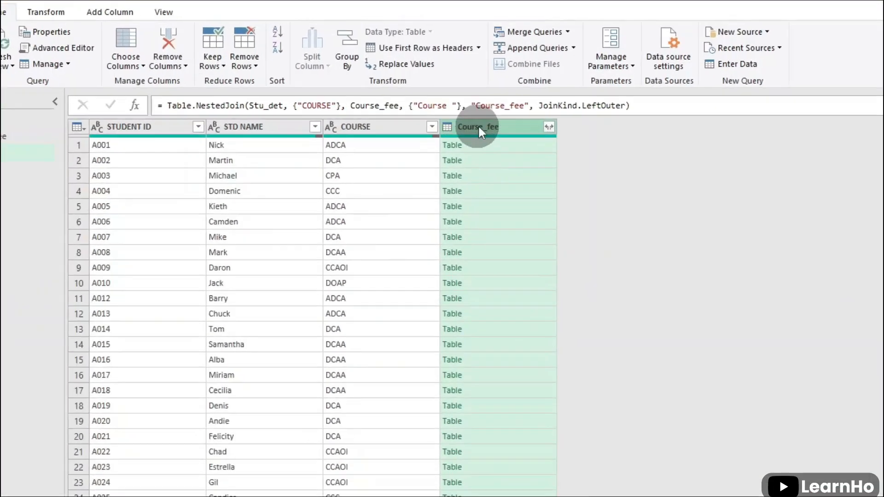
Try expanding the Course_fee column to only Course Fee with the original column name as prefix, and remove that expansion step
click(549, 126)
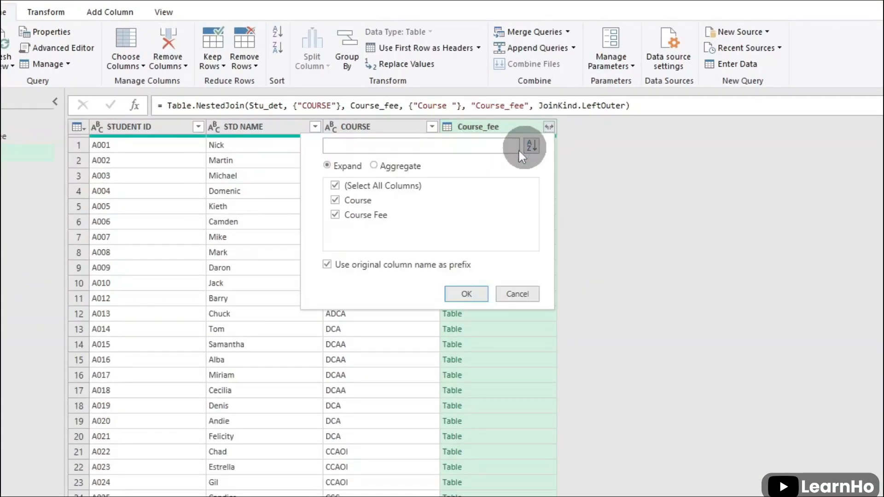
click(336, 186)
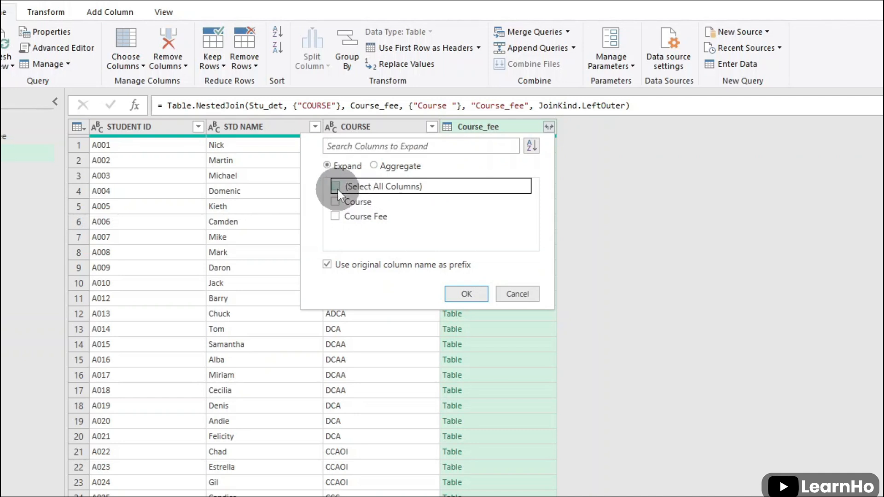
click(336, 215)
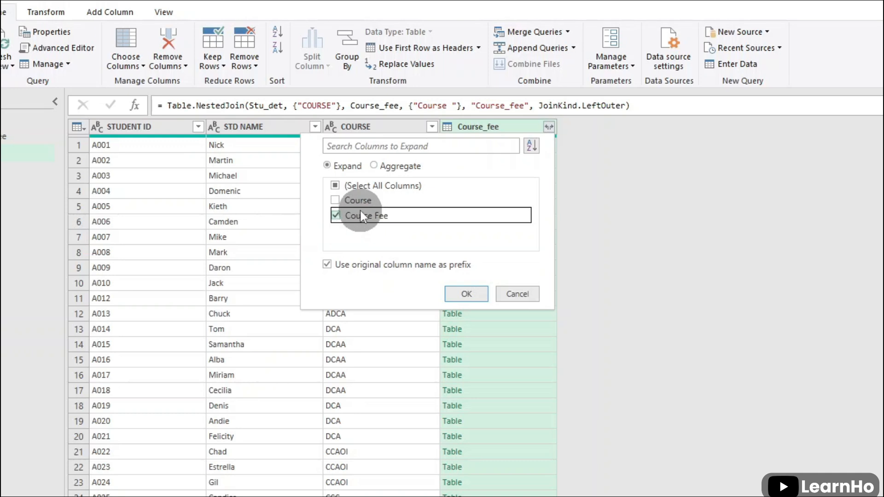
click(328, 266)
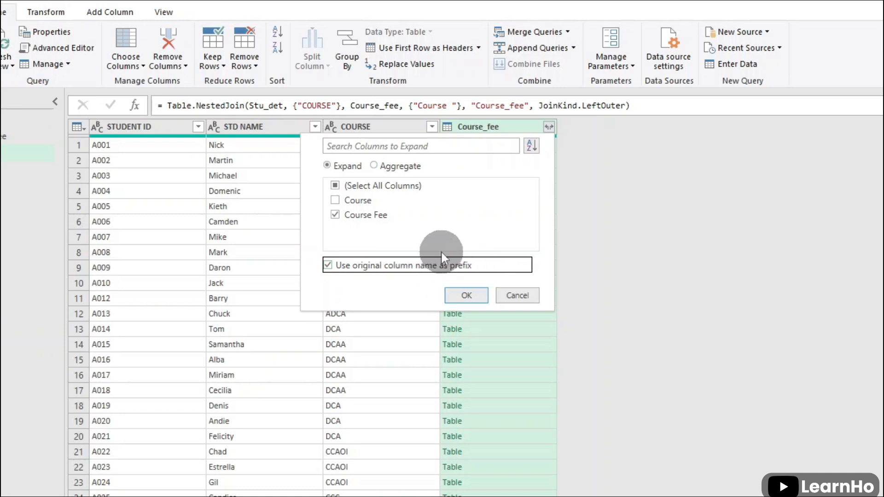
click(466, 294)
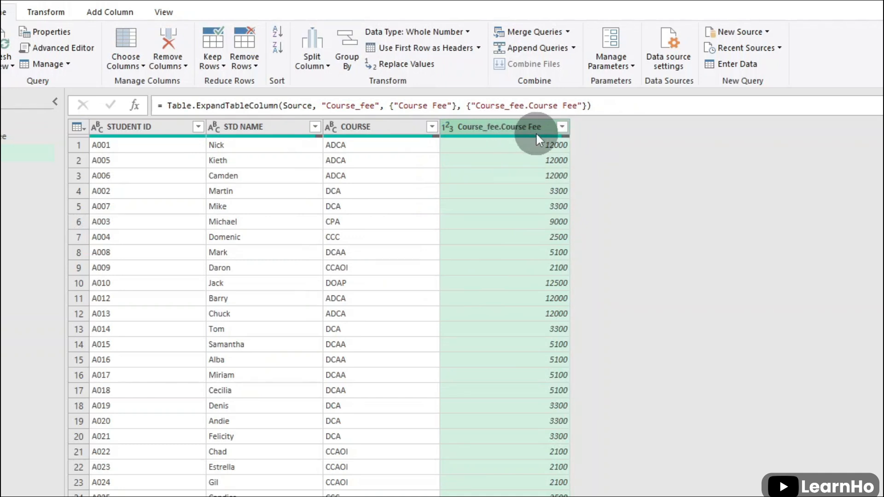
click(538, 237)
click(525, 329)
click(516, 392)
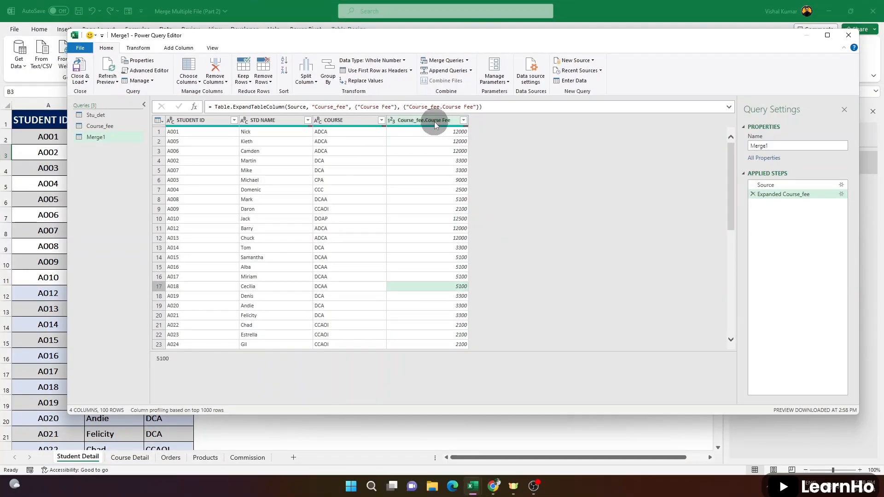
click(754, 195)
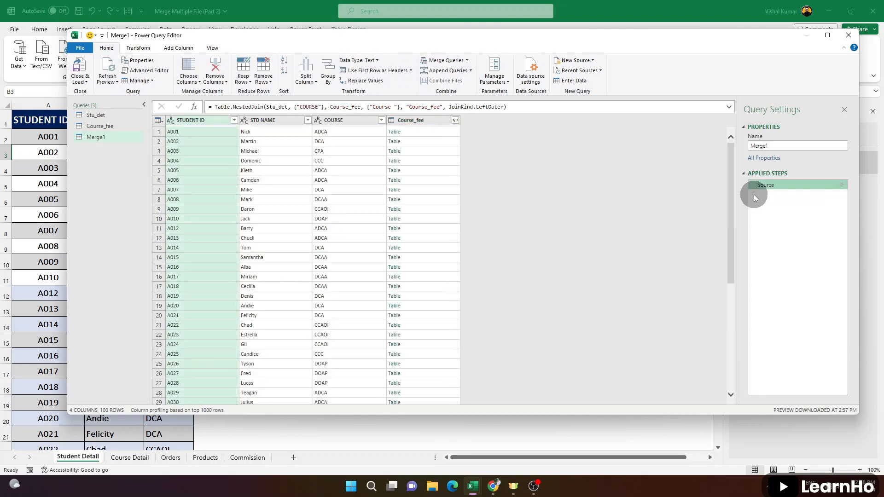
Expand the Course_fee column to only Course Fee without using the original column name as prefix
click(455, 120)
click(321, 158)
click(321, 177)
click(317, 207)
click(408, 226)
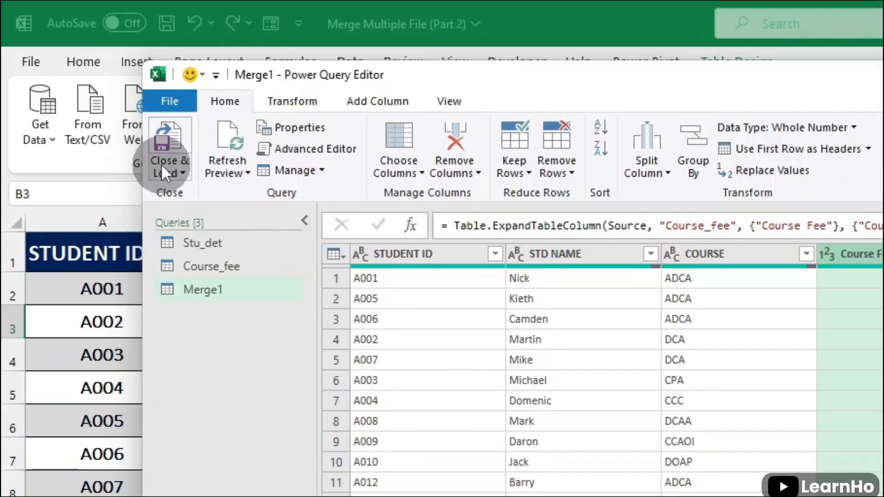
Close the merged query and load it as a table in the existing Student Detail worksheet, starting at cell F1
click(162, 167)
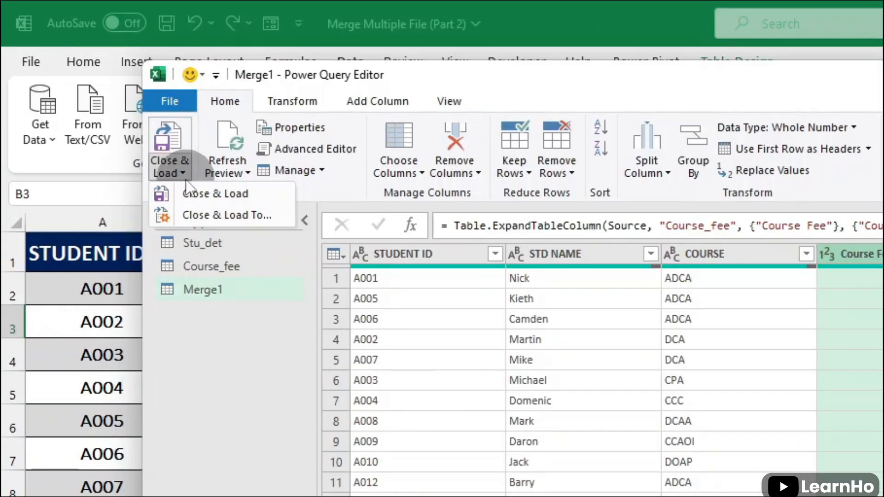
click(224, 214)
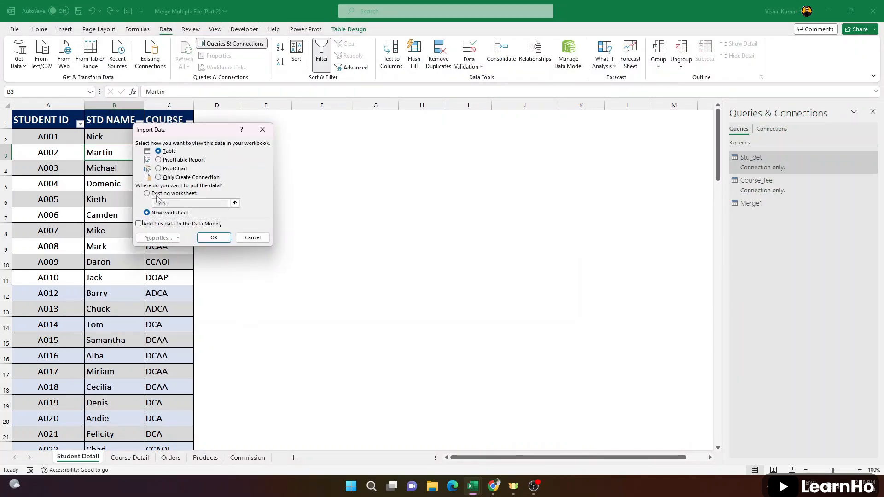
click(157, 195)
click(322, 112)
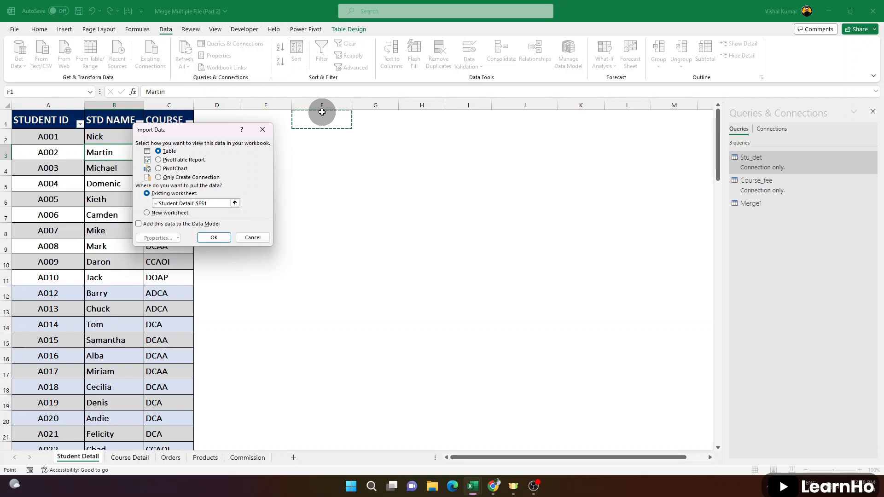
click(222, 237)
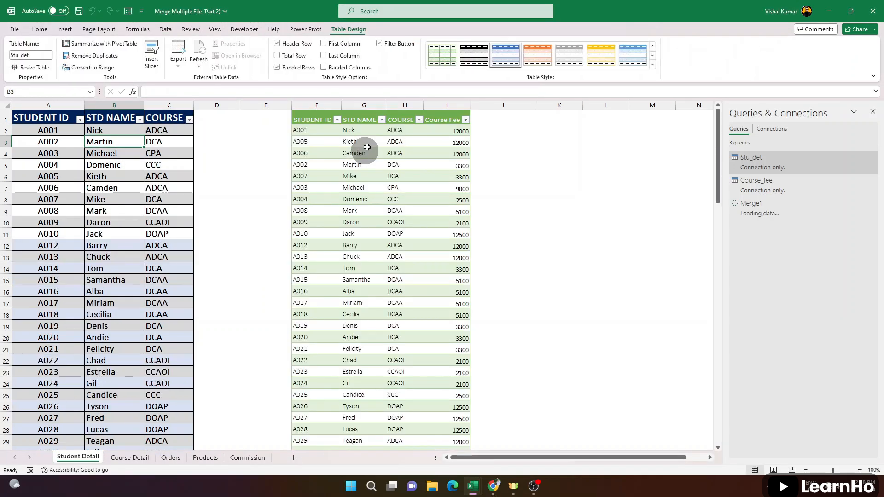
Review the merged table on the Student Detail sheet, comparing each student's course with the course fee down the rows
drag(404, 130, 478, 143)
drag(393, 161, 452, 161)
click(407, 188)
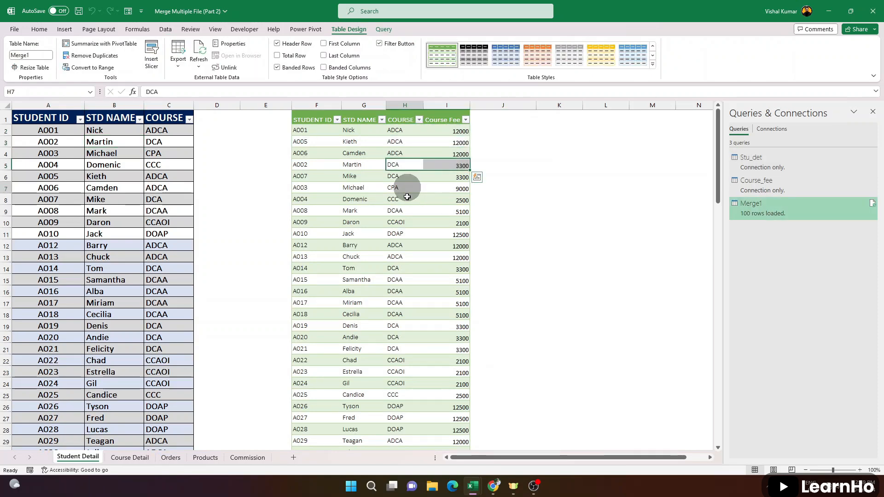
drag(407, 197, 452, 215)
drag(418, 253, 477, 311)
click(430, 360)
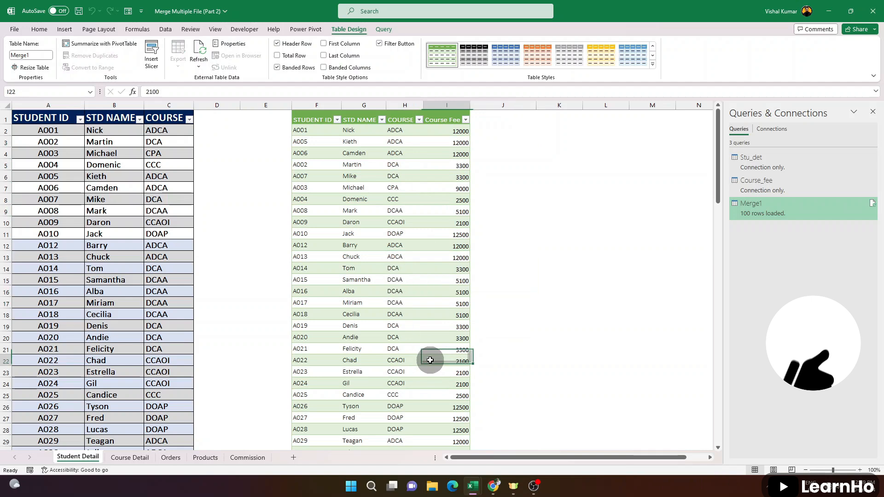
scroll(445, 363, down, 6)
click(442, 335)
scroll(442, 335, down, 6)
click(444, 327)
scroll(444, 326, down, 6)
click(444, 325)
scroll(444, 325, up, 9)
scroll(444, 325, up, 9)
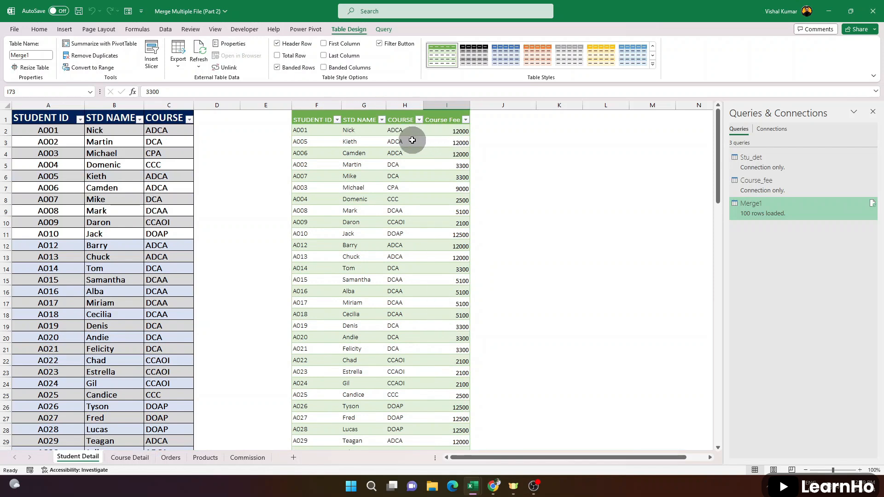
Check the merged table's COURSE and Course Fee columns on the Student Detail sheet
drag(405, 130, 457, 268)
click(448, 213)
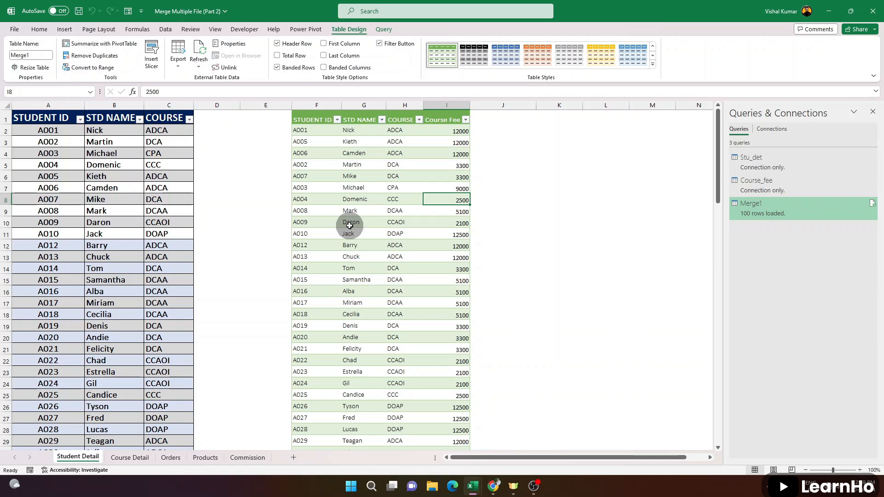
drag(323, 105, 453, 107)
click(446, 166)
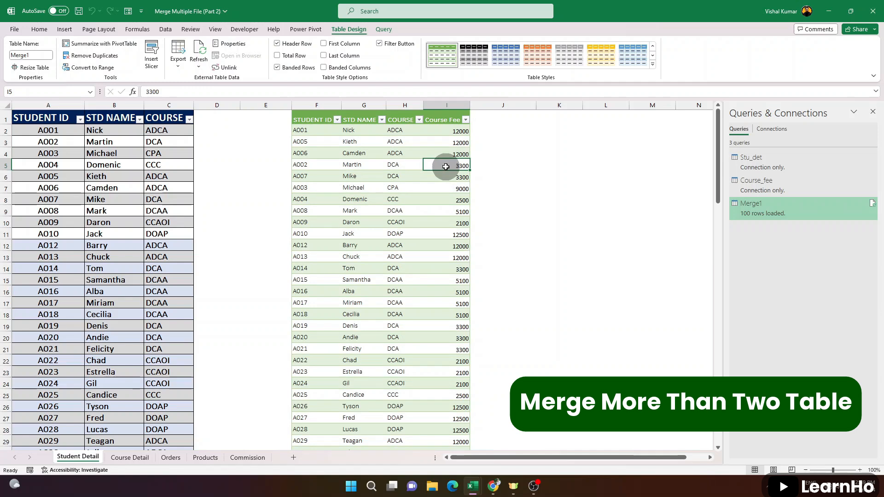
Examine the Order ID, Seller and Date columns on the Orders sheet
click(171, 459)
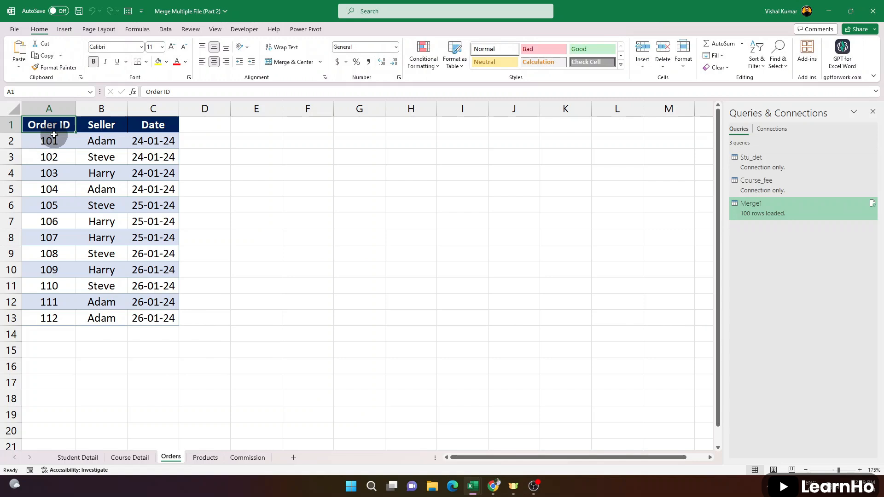
click(54, 109)
click(90, 110)
click(144, 111)
click(49, 140)
click(95, 139)
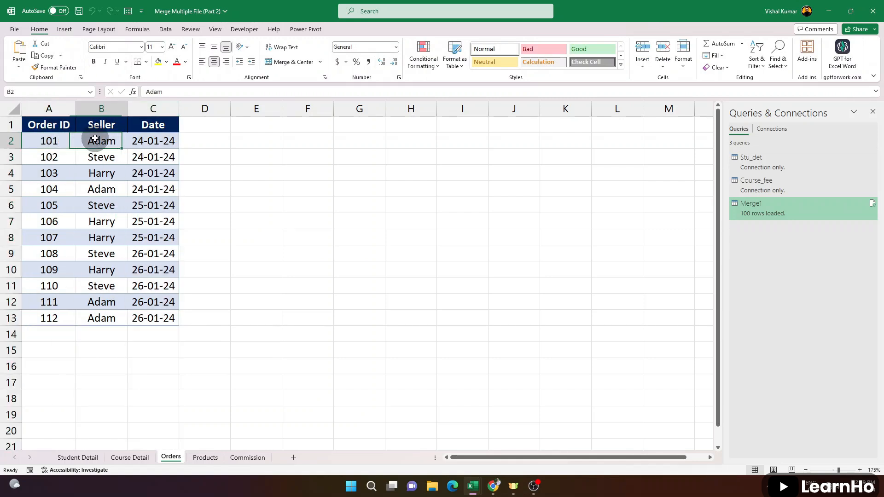
click(163, 140)
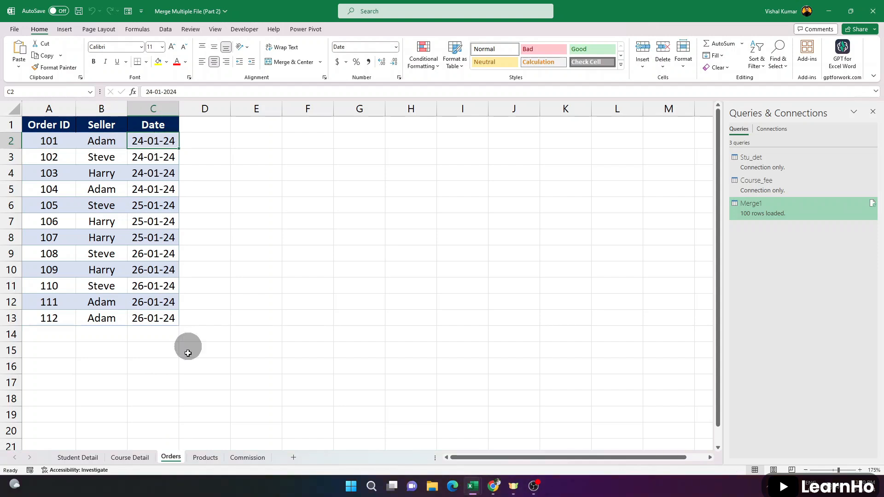
Examine the Seller, Order ID and Products columns on the Products sheet
click(205, 458)
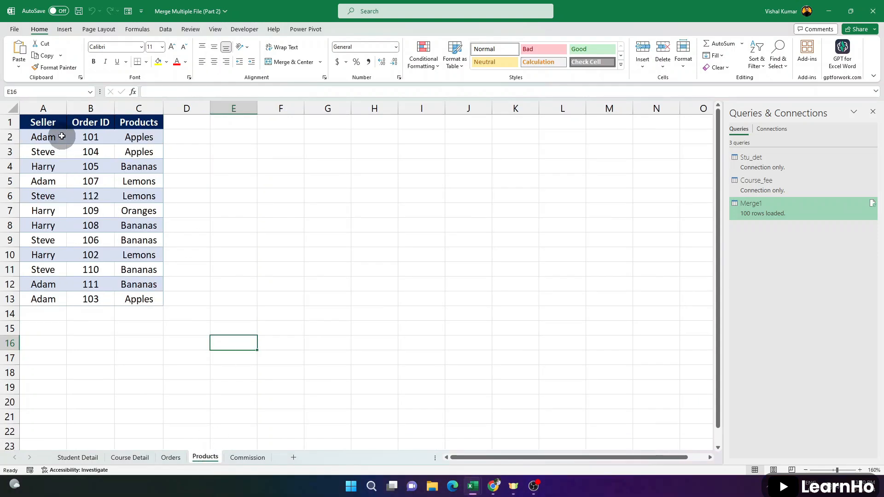
click(44, 136)
click(95, 137)
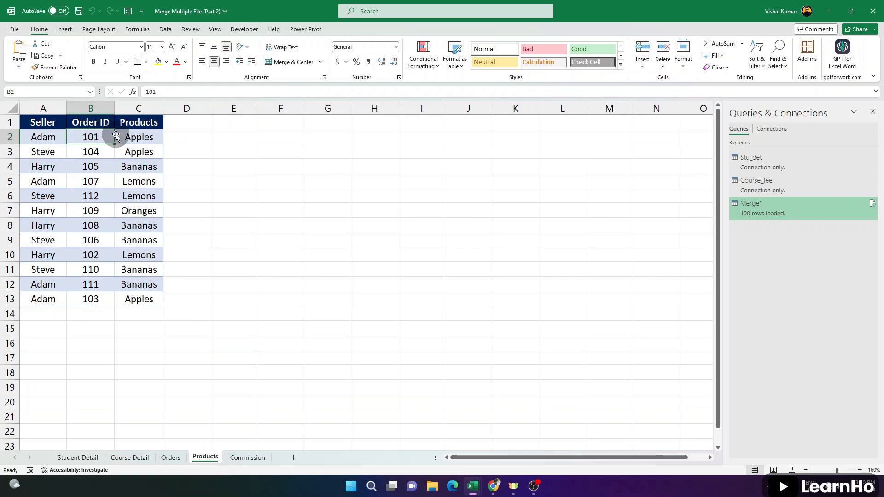
click(137, 138)
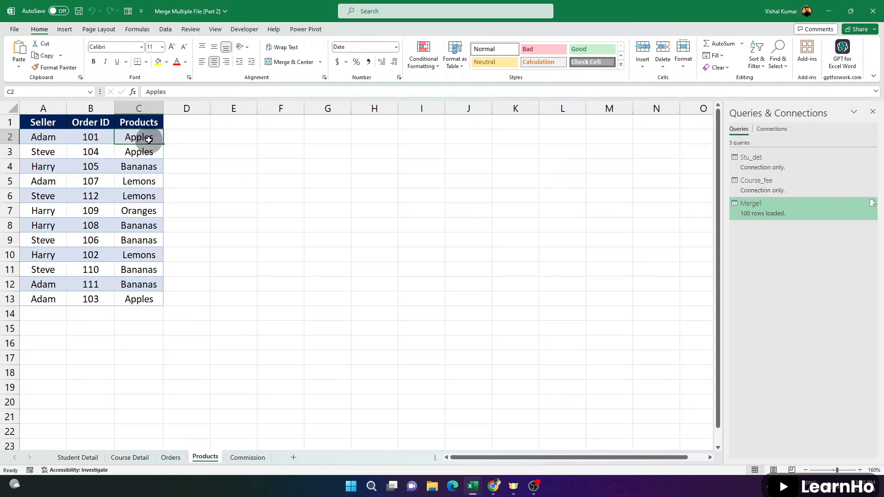
Examine each seller's commission rate on the Commission sheet
click(249, 458)
click(46, 134)
click(70, 138)
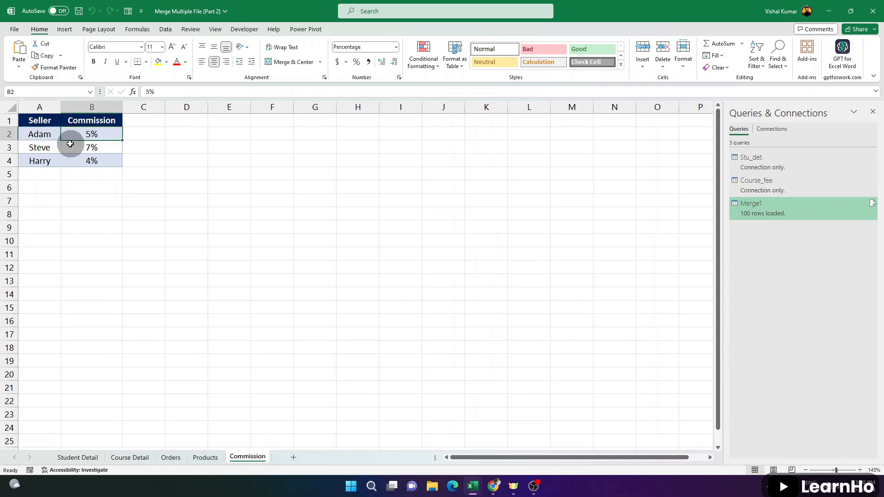
click(51, 151)
click(81, 150)
click(51, 161)
drag(54, 131, 87, 161)
click(88, 149)
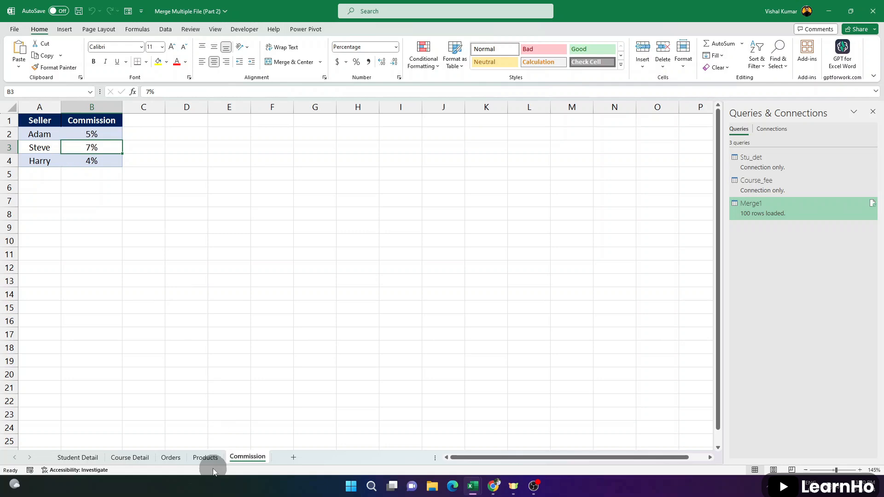
Go back to the Orders sheet and examine its columns and the first four orders against the blank cells in column D
click(206, 458)
click(172, 457)
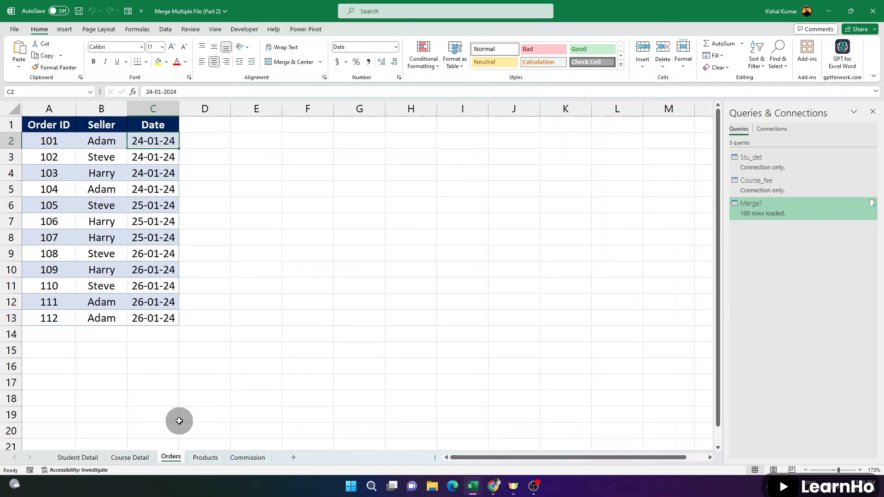
click(56, 109)
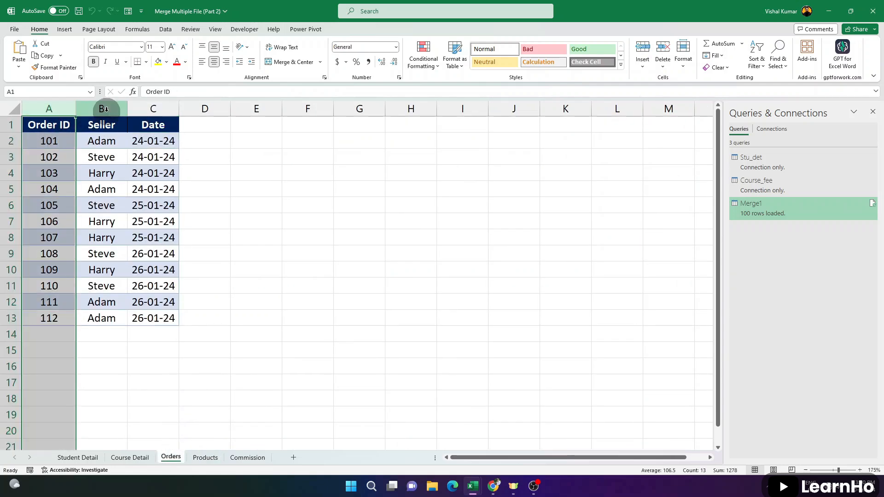
click(99, 110)
click(160, 110)
click(57, 140)
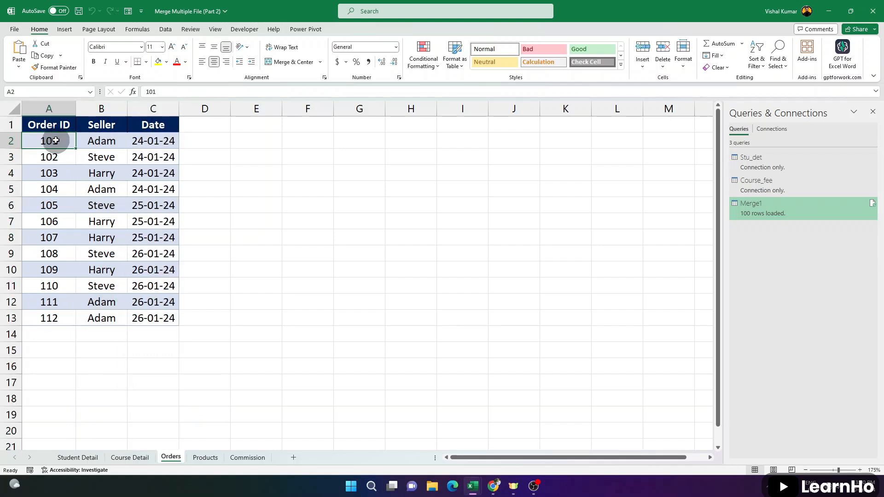
drag(75, 141, 158, 139)
click(206, 139)
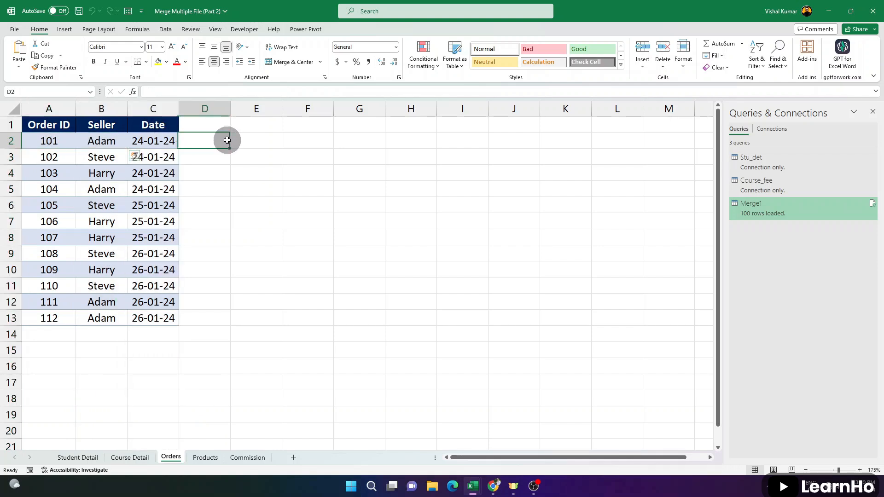
click(57, 159)
click(204, 156)
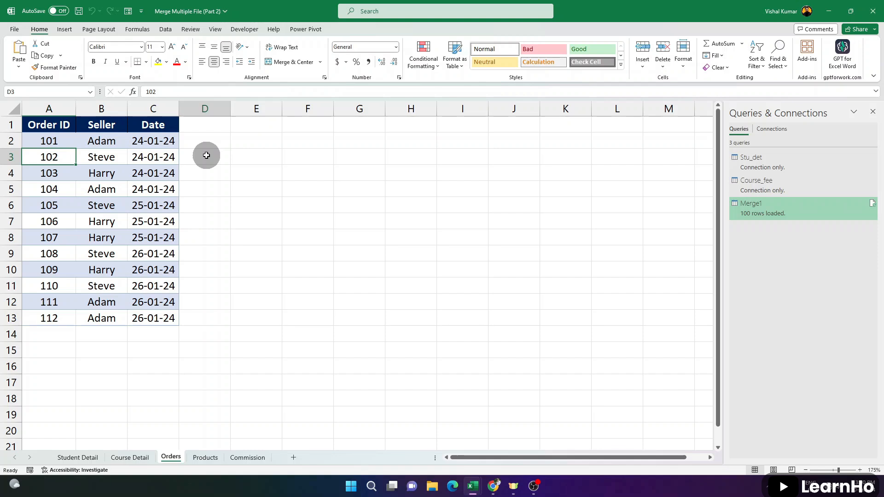
click(44, 172)
click(228, 171)
click(48, 188)
click(238, 189)
Examine the sellers of the first orders against the blank cells in column E of the Orders sheet
click(102, 157)
click(263, 125)
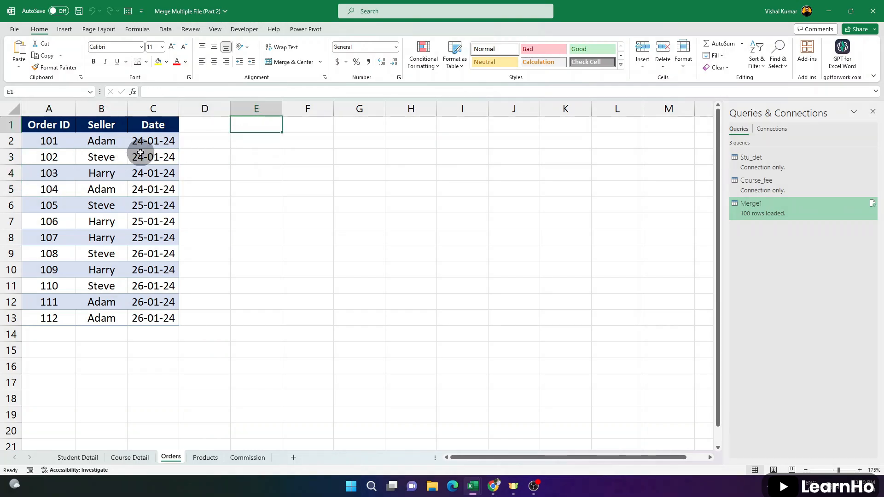
click(109, 139)
click(272, 141)
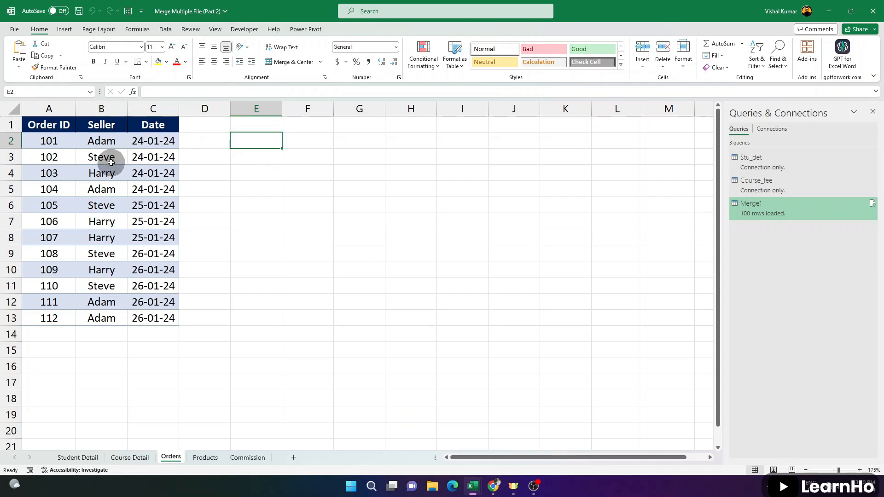
click(108, 160)
click(254, 164)
Convert the Orders range A1:C13 to a table with headers and name it order
click(126, 191)
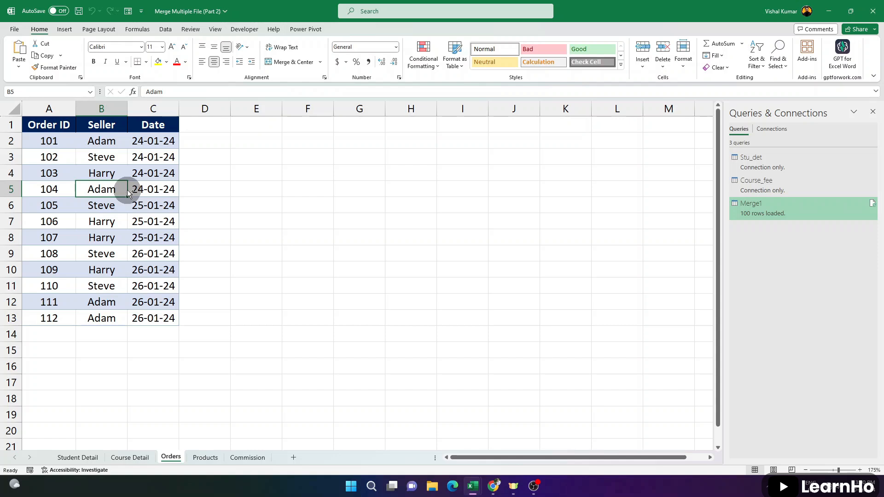
key(ctrl+t)
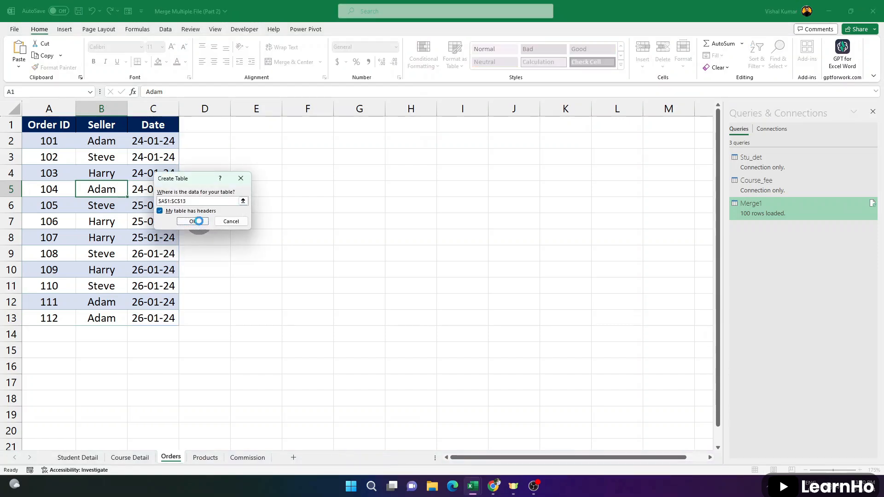
click(206, 224)
click(44, 55)
text(order)
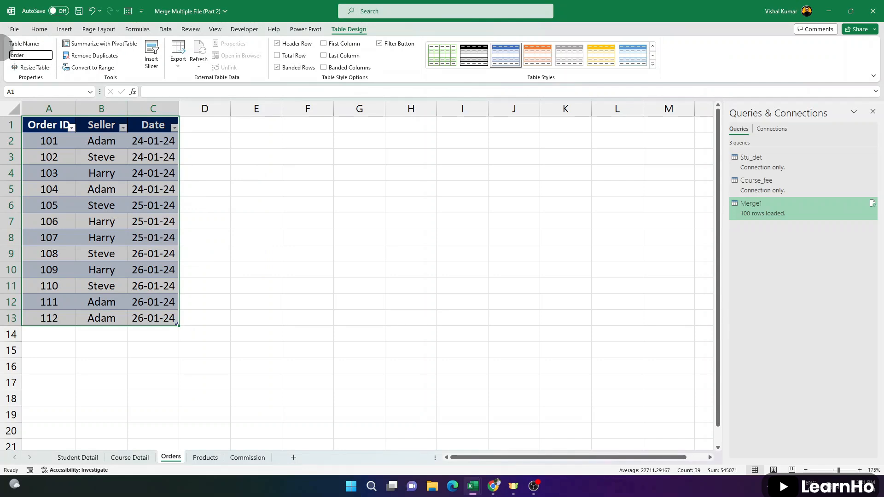
key(Return)
Convert the Products sheet's range A1:C13 to a table with headers and name it products
click(205, 458)
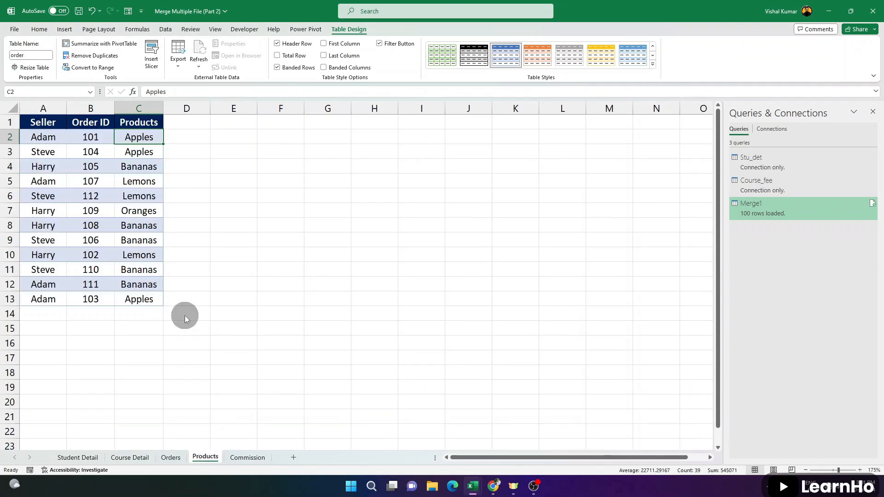
click(108, 175)
key(ctrl+t)
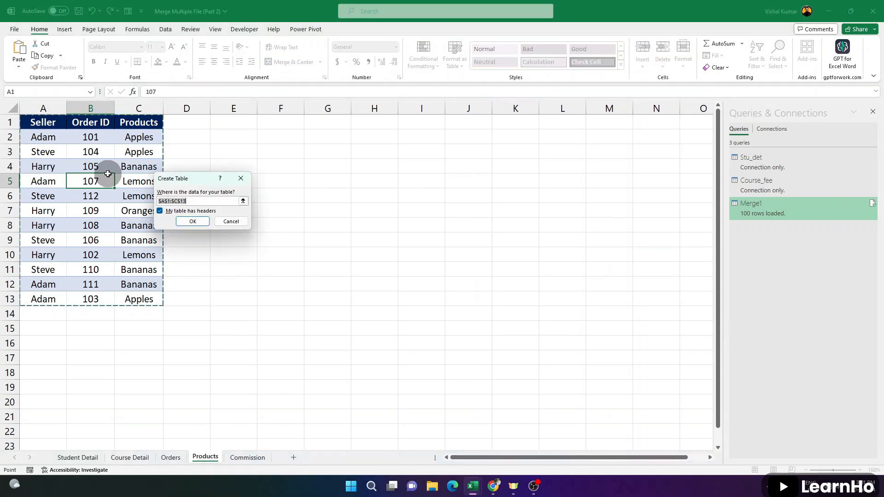
click(193, 219)
click(5, 55)
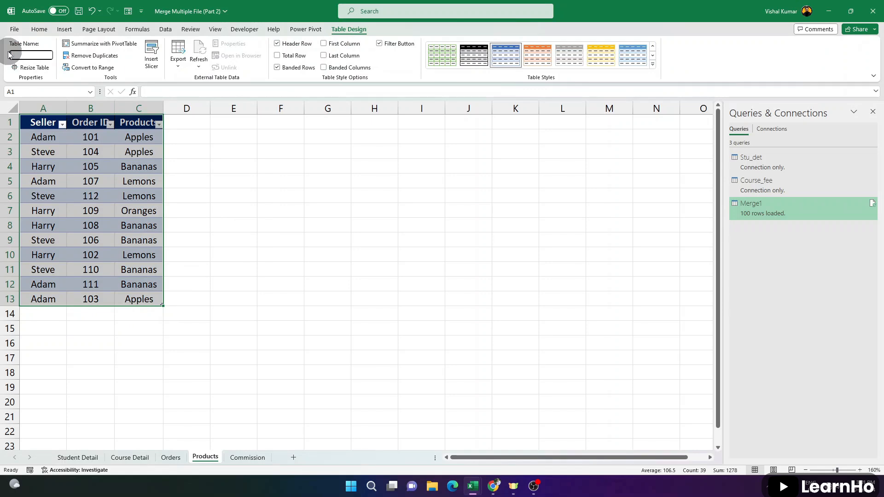
Convert the Commission sheet's range A1:B4 to a table with headers and name it commision
click(240, 458)
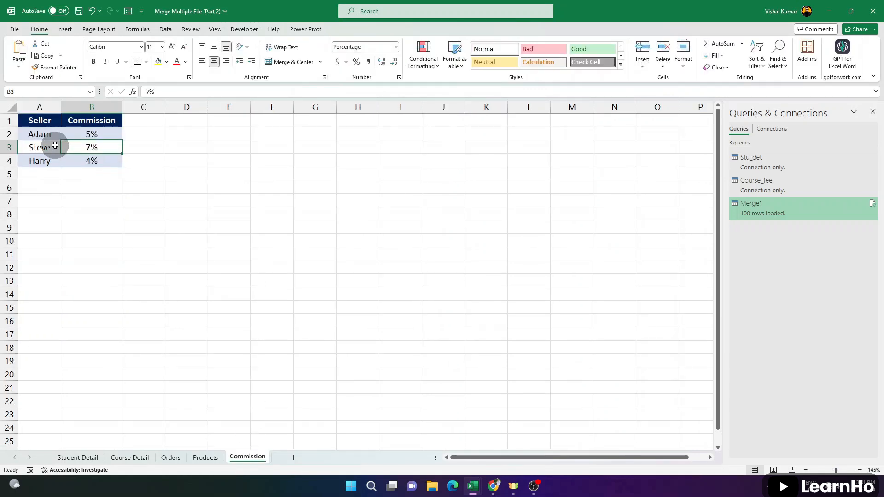
key(ctrl+t)
click(193, 221)
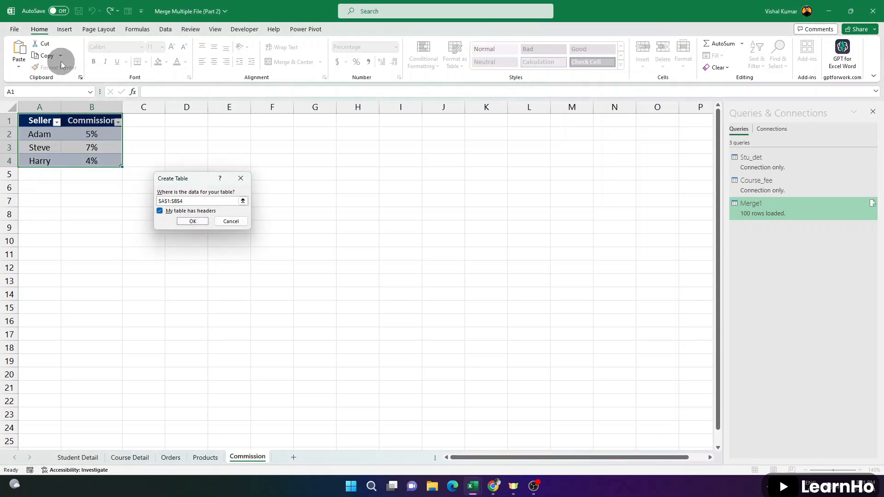
click(2, 54)
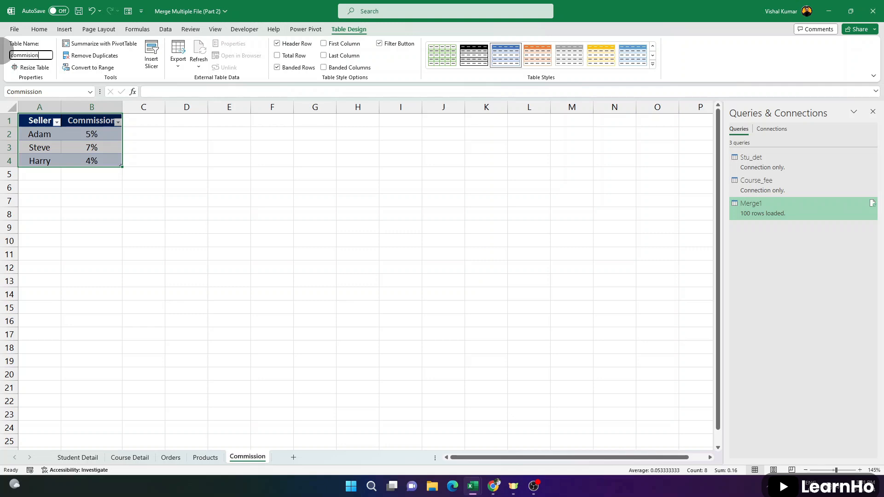
click(100, 135)
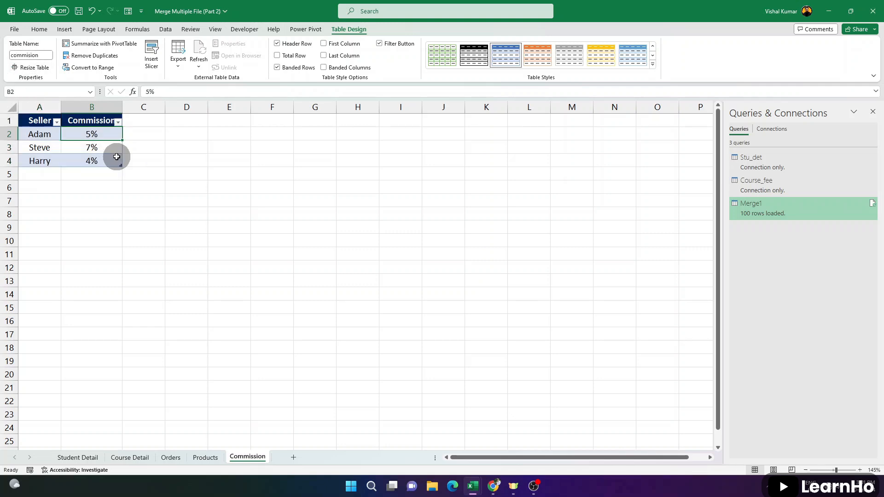
Bring the order table from the Orders sheet into Power Query and load it as a connection only
click(172, 458)
click(102, 205)
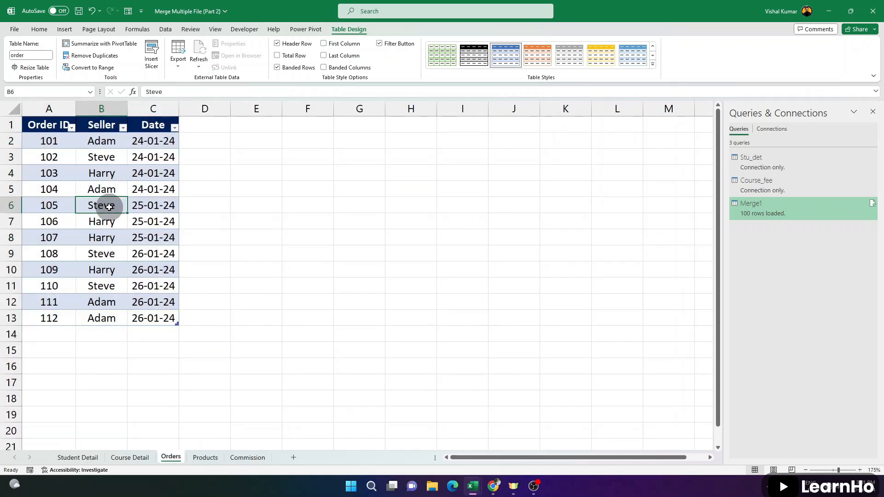
click(167, 32)
click(90, 53)
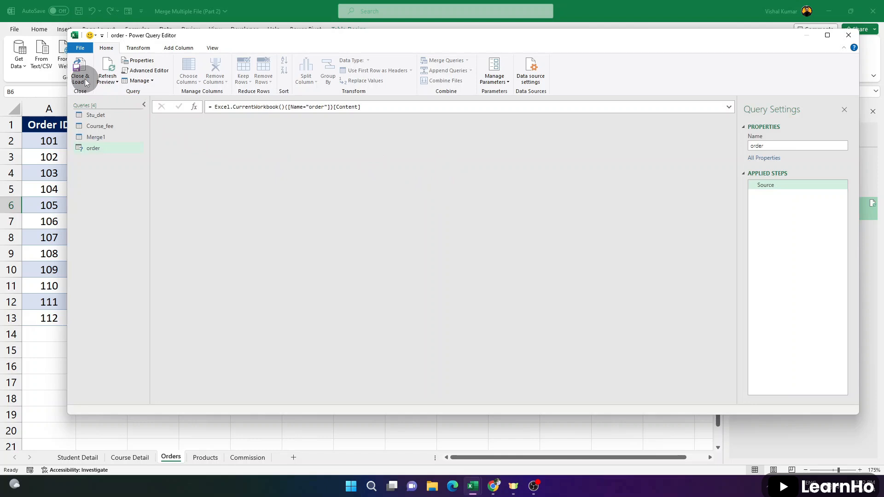
click(85, 82)
click(105, 102)
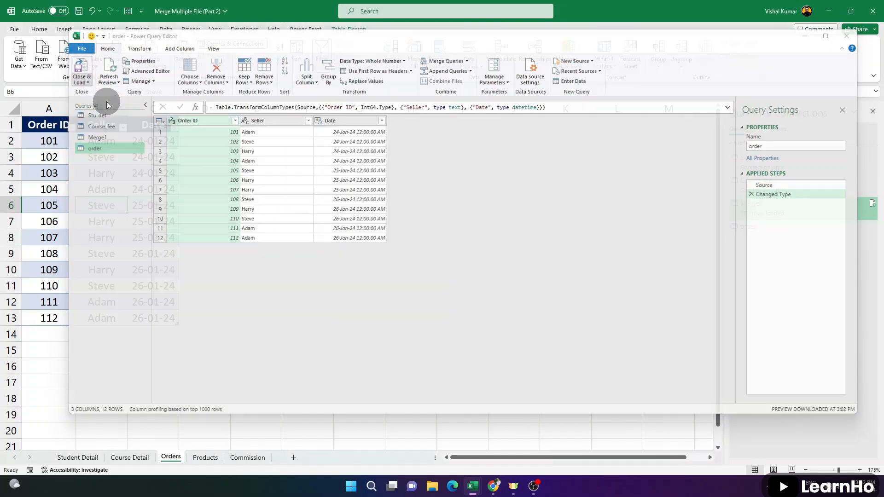
click(159, 177)
click(219, 241)
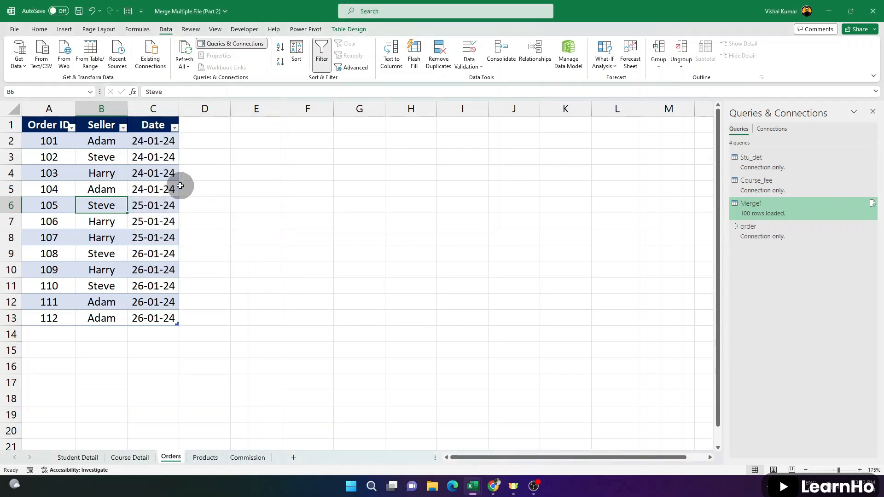
Bring the products table from the Products sheet into Power Query and load it as a connection only
click(204, 456)
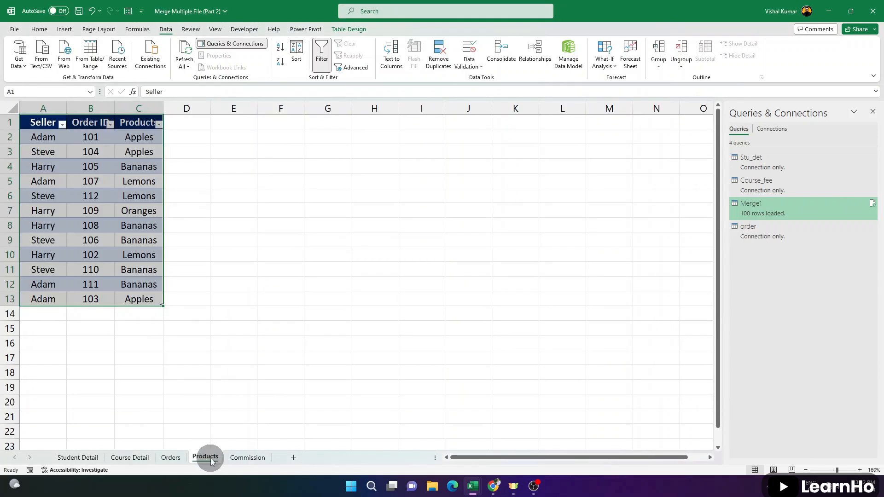
click(74, 208)
click(89, 60)
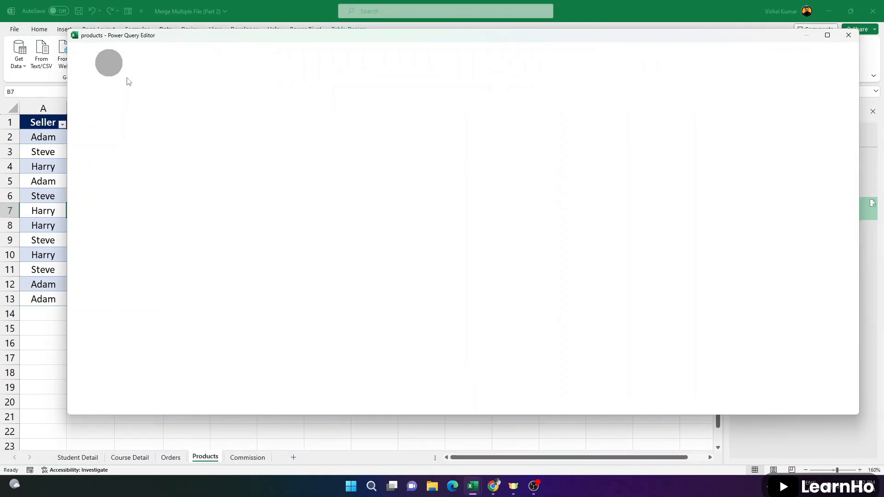
click(82, 80)
click(102, 101)
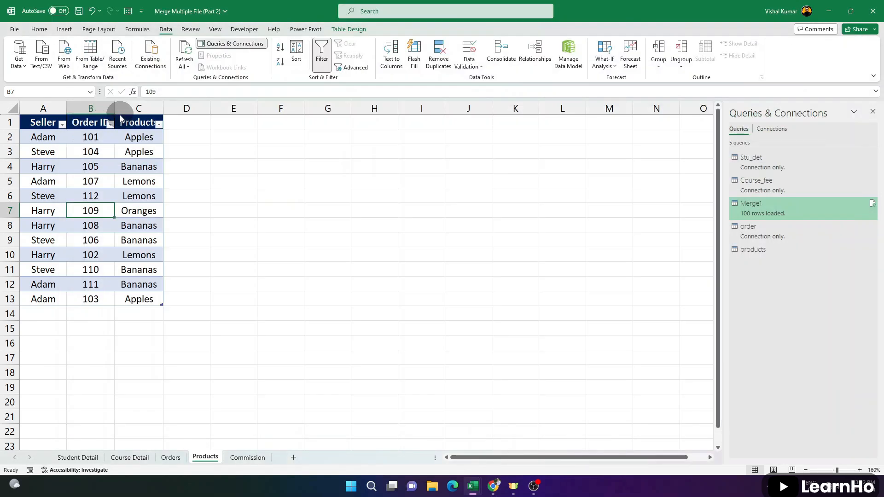
click(158, 178)
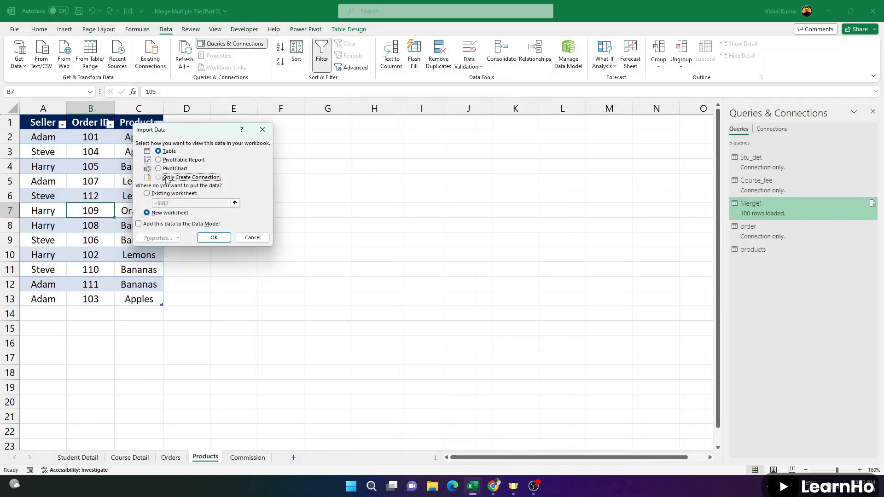
click(215, 238)
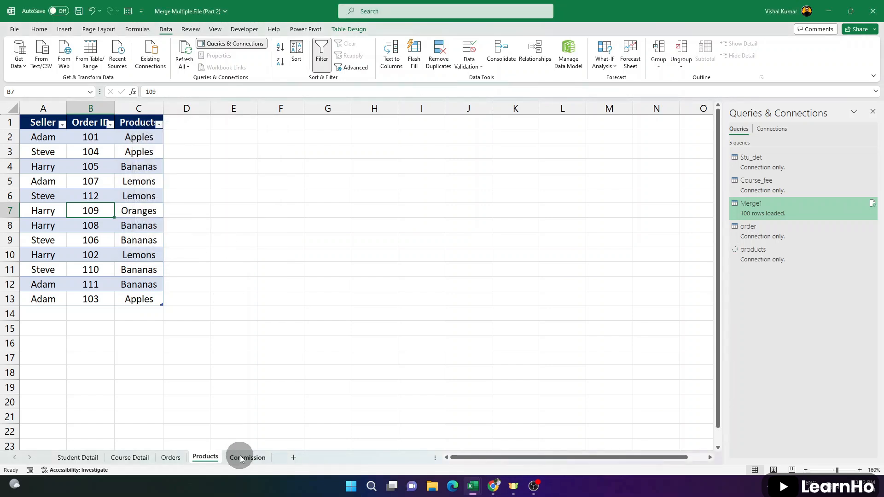
Bring the commision table from the Commission sheet into Power Query and load it as a connection only
click(242, 458)
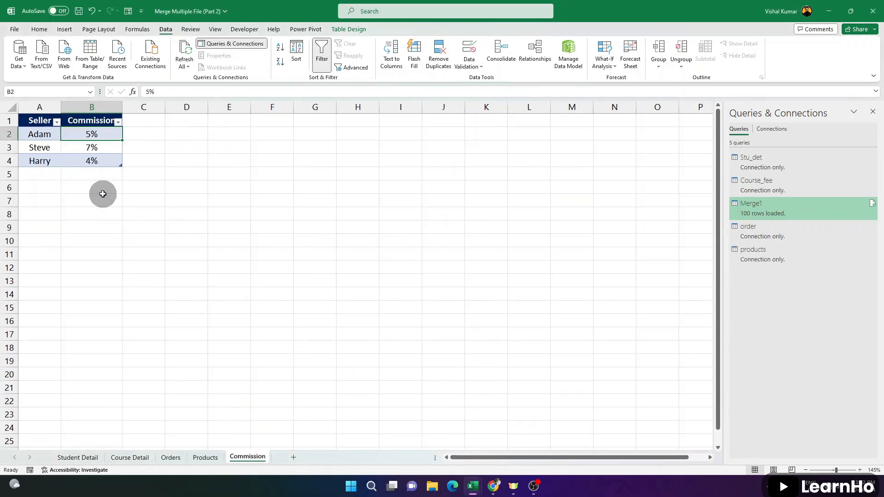
click(91, 54)
click(83, 70)
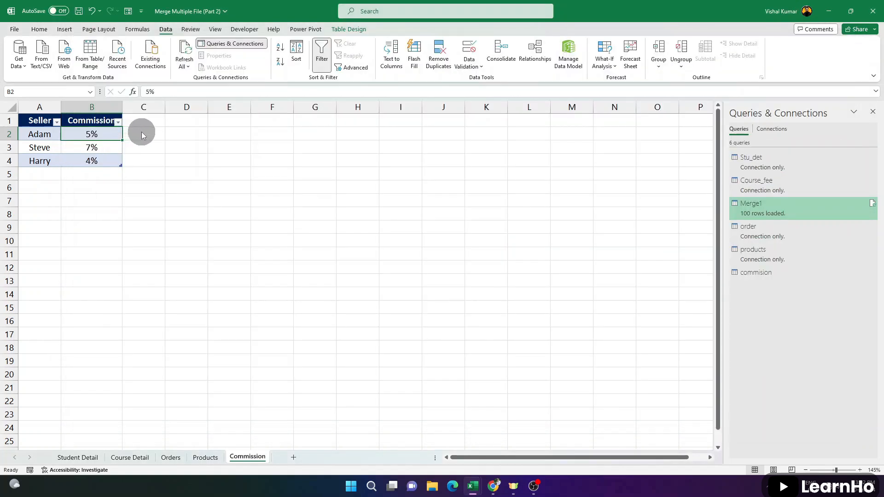
click(172, 178)
click(220, 239)
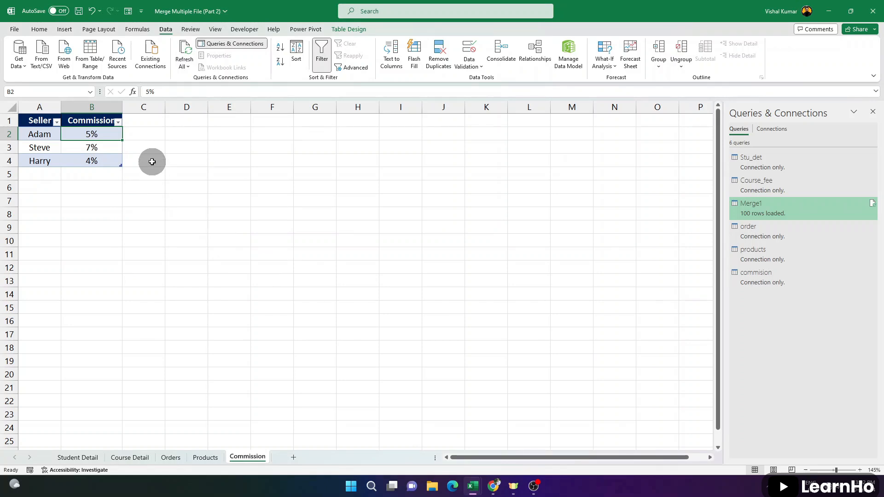
Merge the order query with the products query, matching on Order ID with a Left Outer join
click(24, 65)
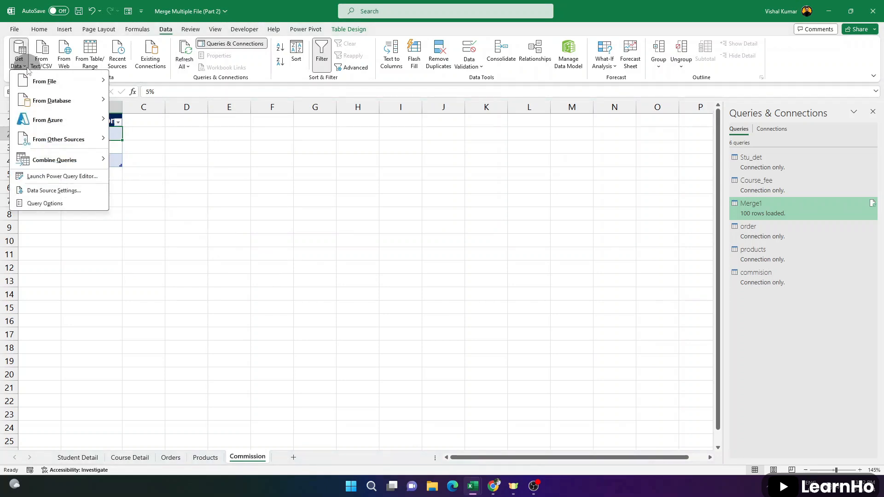
mouse_move(69, 167)
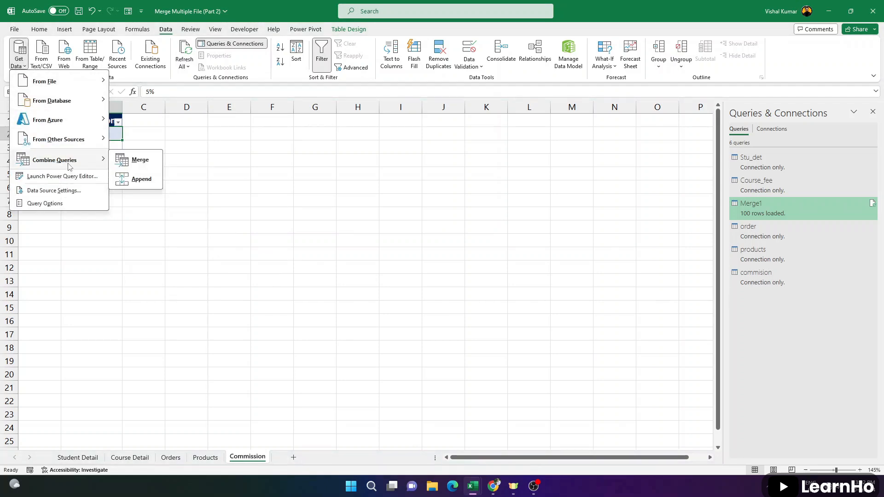
click(135, 165)
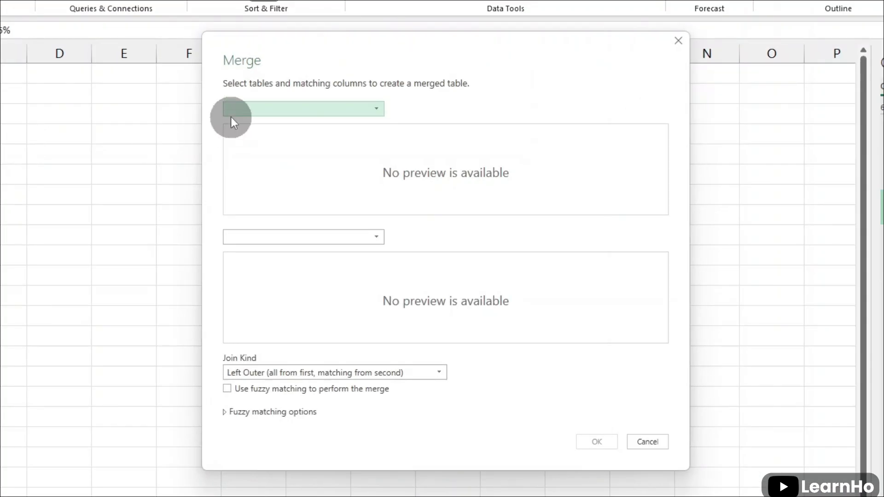
click(316, 144)
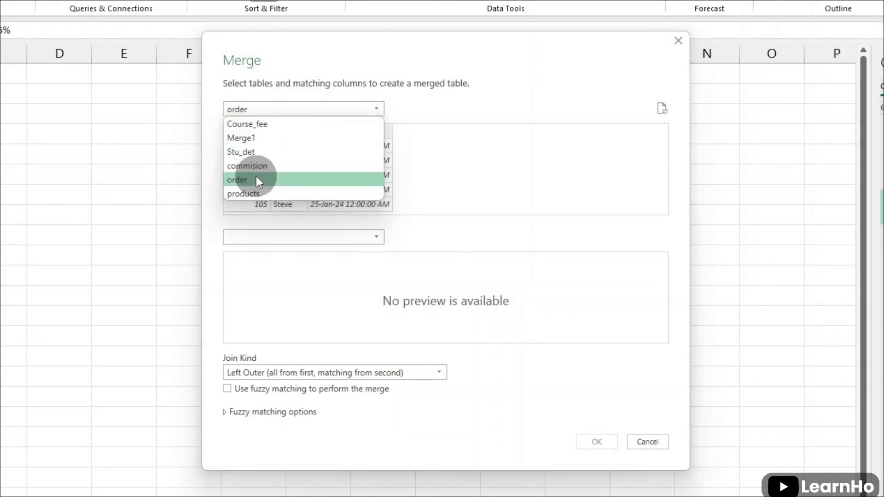
click(257, 179)
click(284, 236)
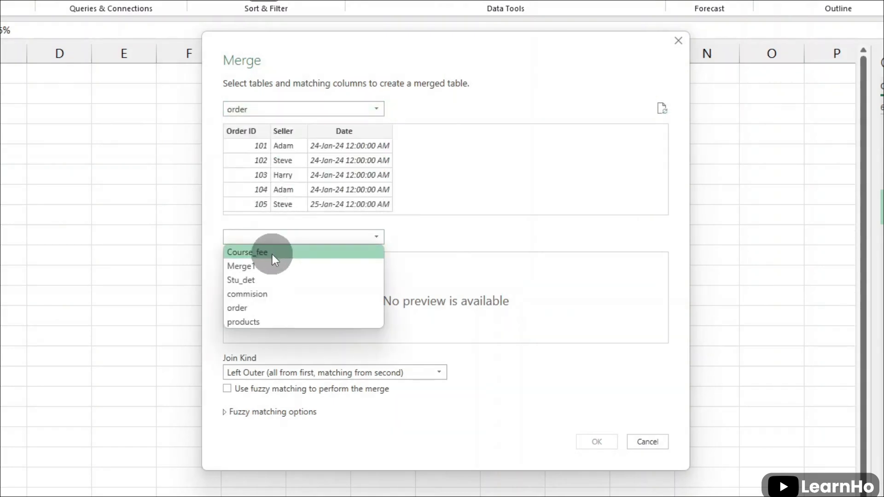
click(255, 319)
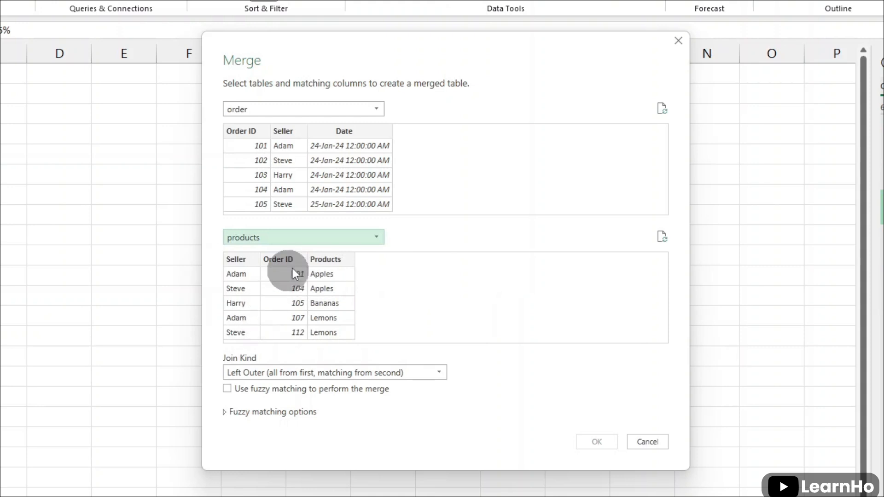
click(255, 136)
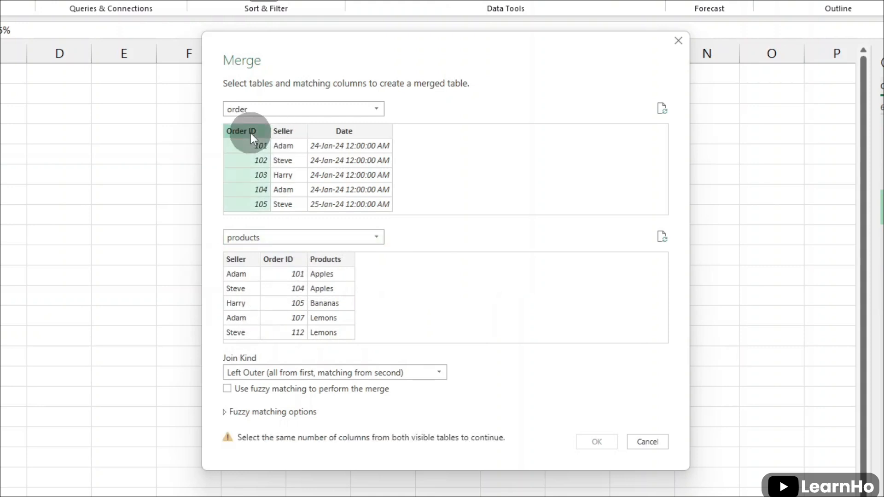
click(289, 257)
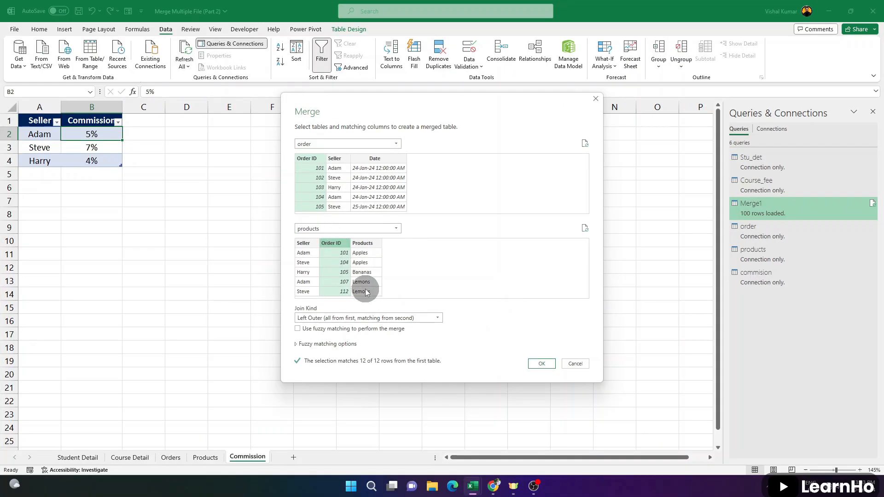
click(541, 364)
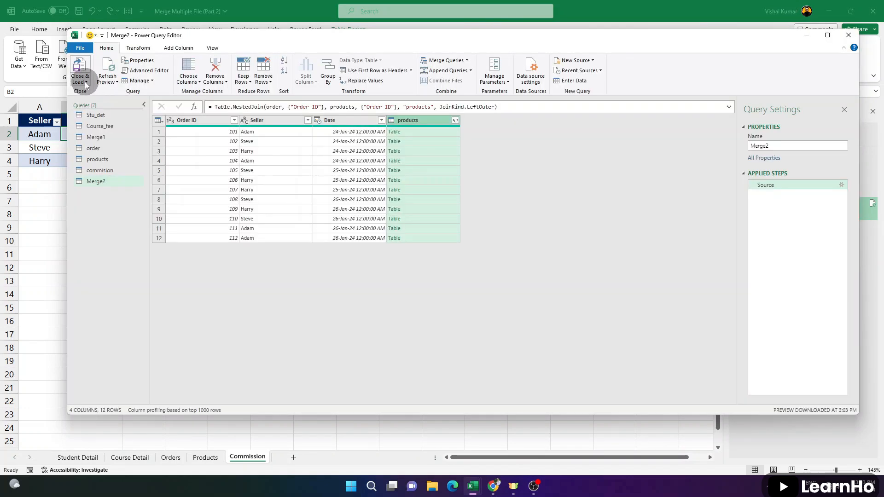
Load the merged order and products query as a connection only
click(85, 83)
click(110, 102)
click(158, 178)
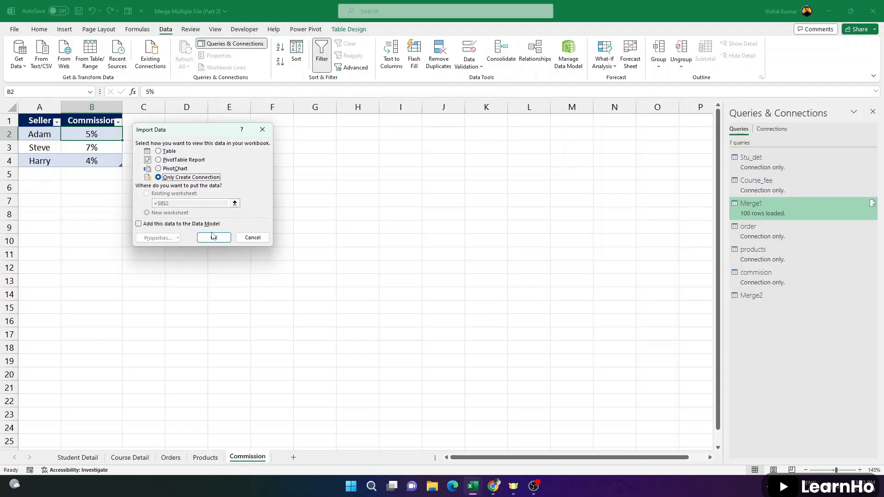
click(213, 237)
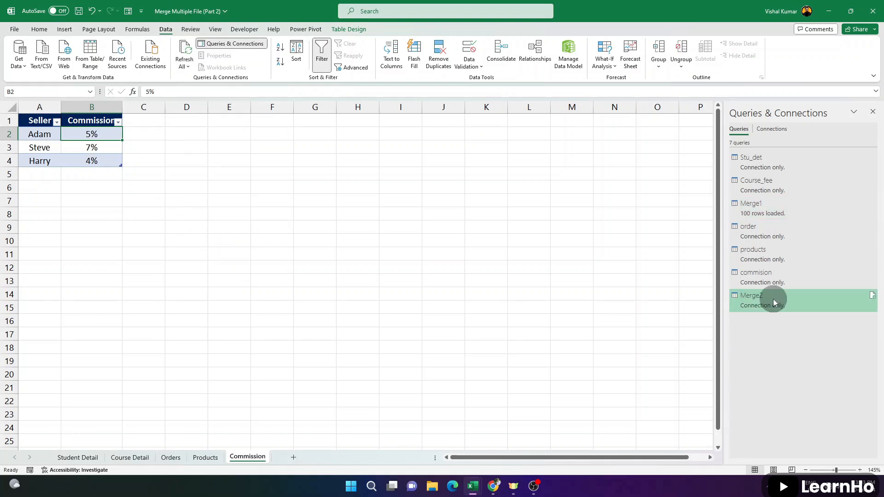
Merge the Merge2 query with the commision query, matching on Seller with a Left Outer join
mouse_move(773, 303)
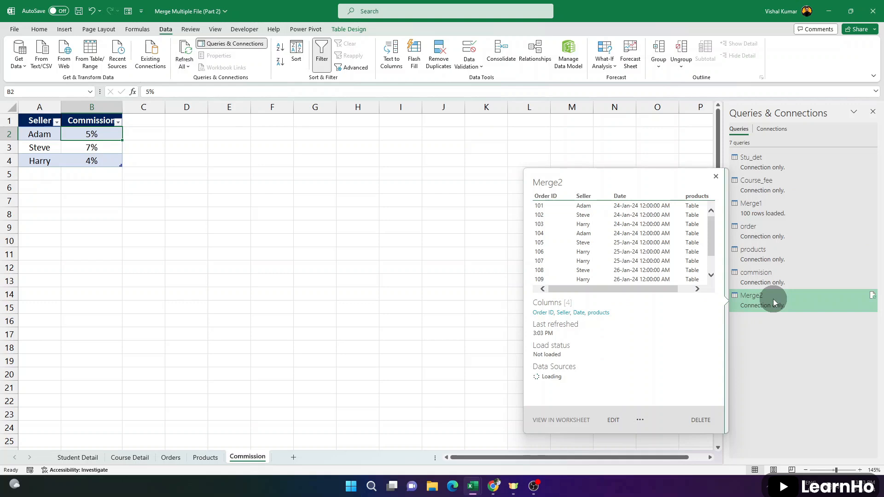
click(18, 56)
mouse_move(76, 165)
click(140, 161)
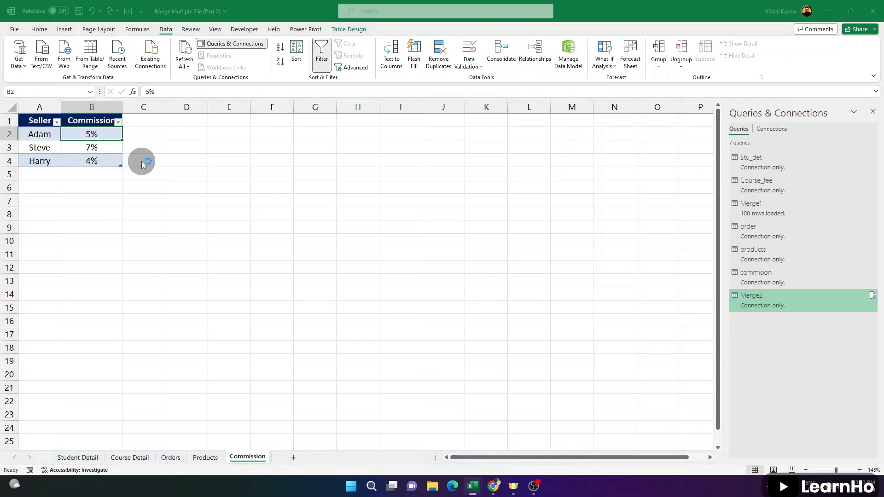
click(371, 125)
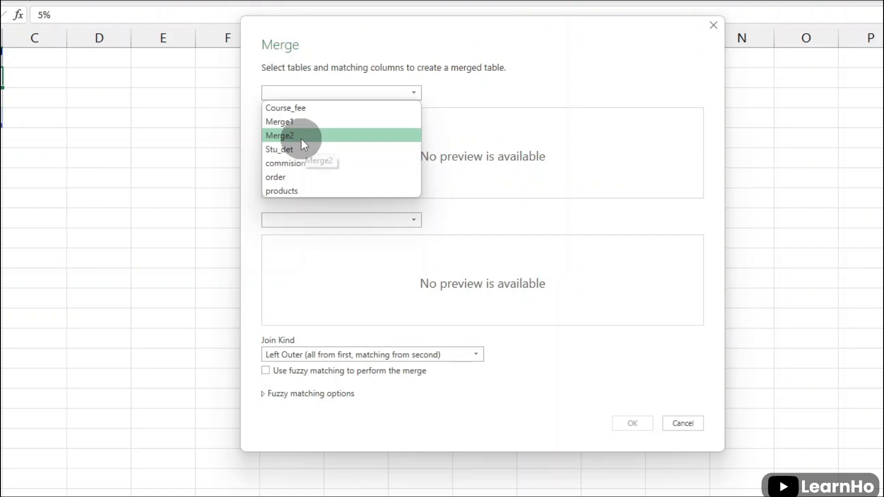
click(302, 139)
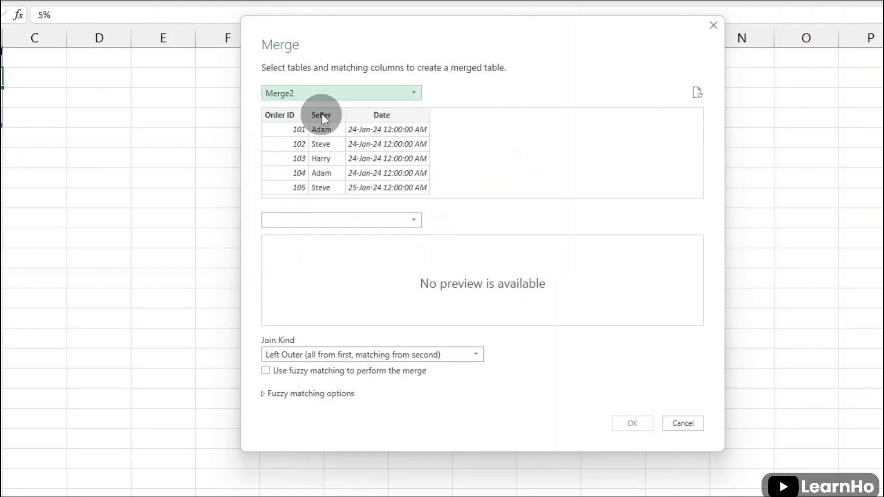
click(359, 220)
click(318, 291)
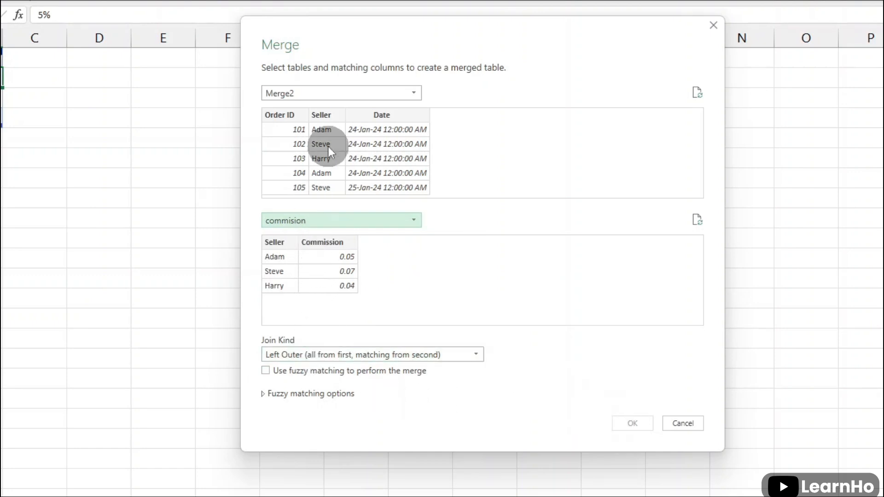
click(327, 114)
click(282, 243)
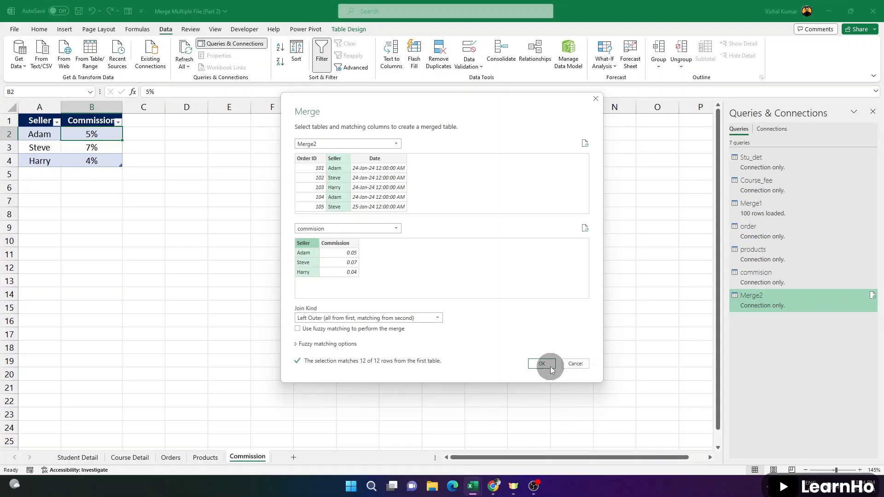
click(632, 424)
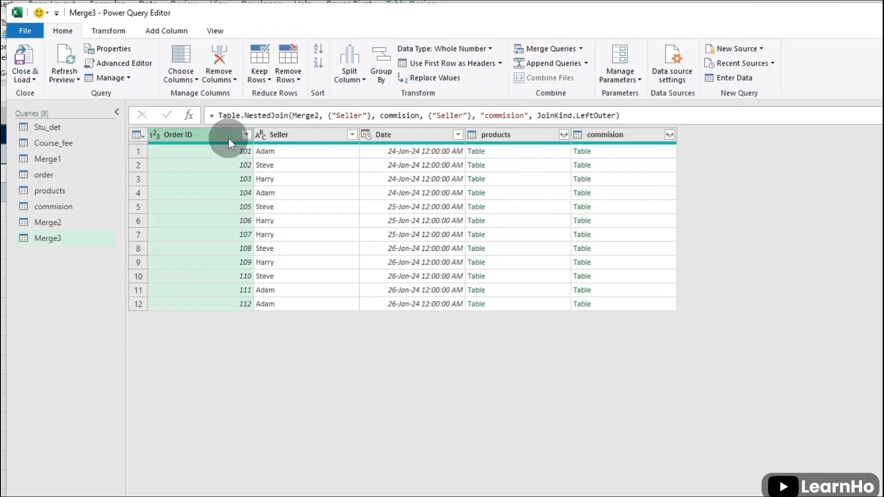
Expand the products column to include only the Products field, without the original column name as prefix
click(327, 131)
click(414, 133)
click(506, 135)
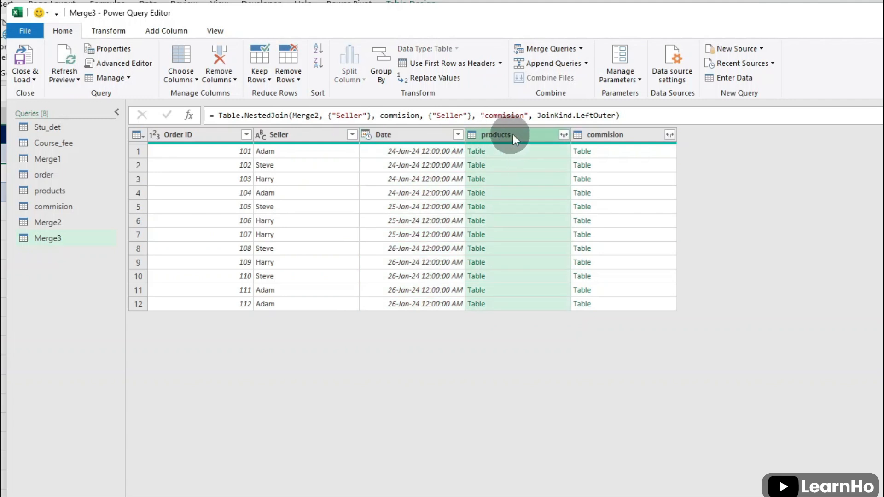
click(565, 135)
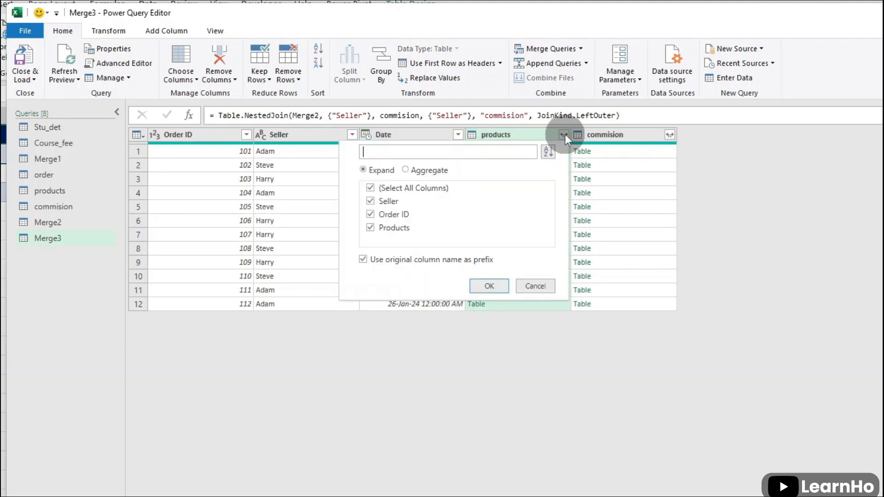
click(371, 188)
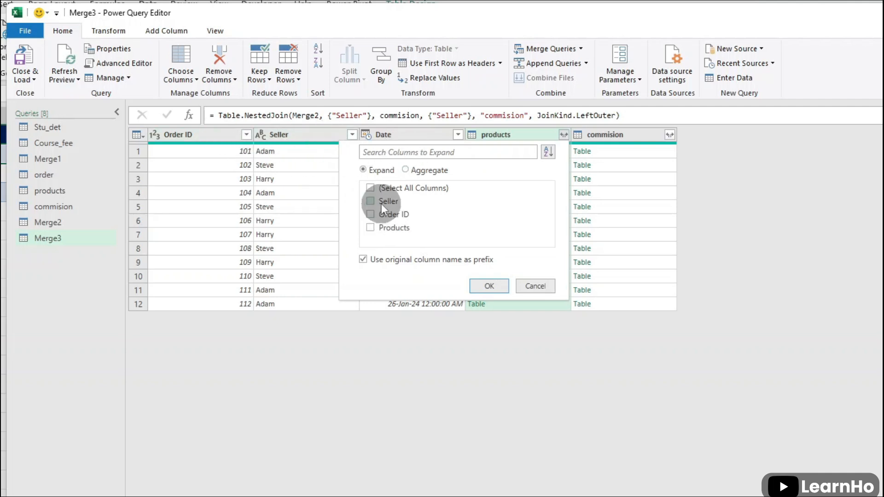
click(374, 226)
click(366, 262)
click(490, 287)
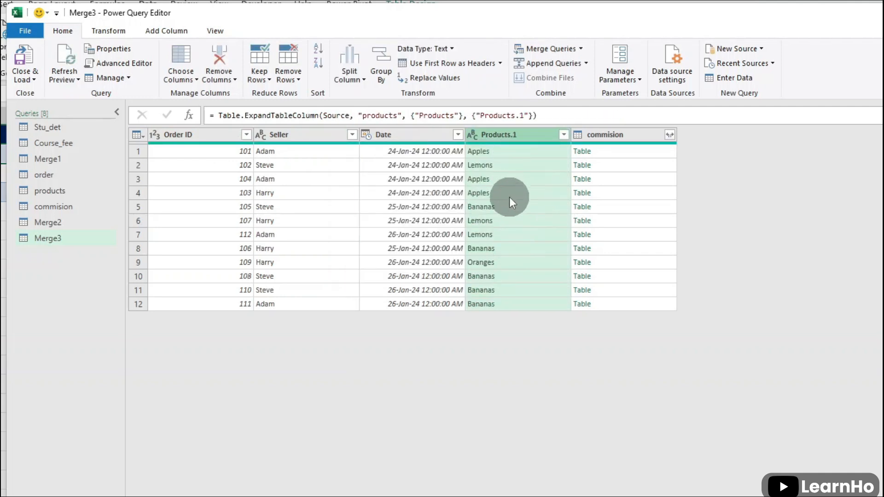
Expand the commision column to include only the Commission field, without a prefix
click(670, 134)
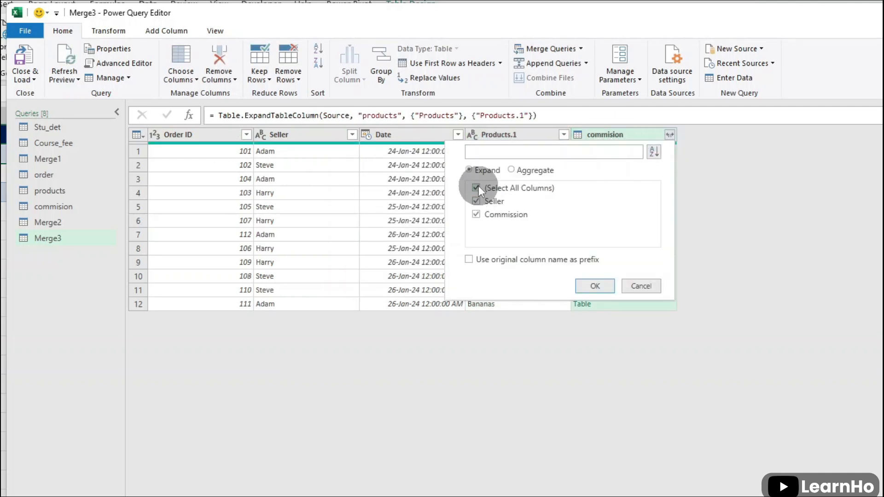
click(477, 188)
click(489, 218)
click(595, 287)
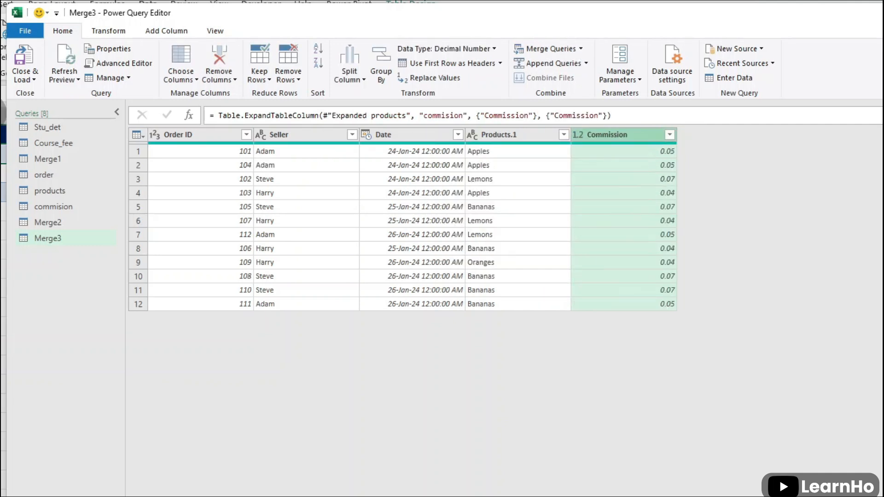
Load the Merge3 query as a table in the existing Commission sheet, starting at cell A10
click(25, 82)
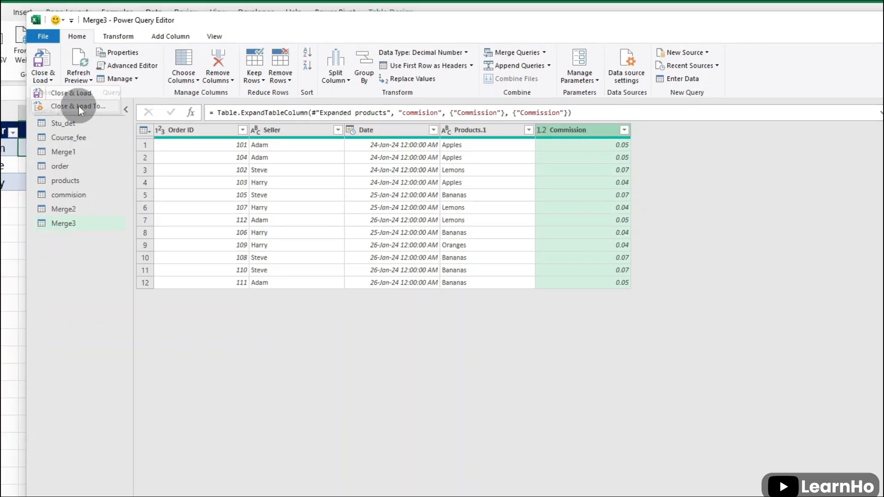
click(78, 106)
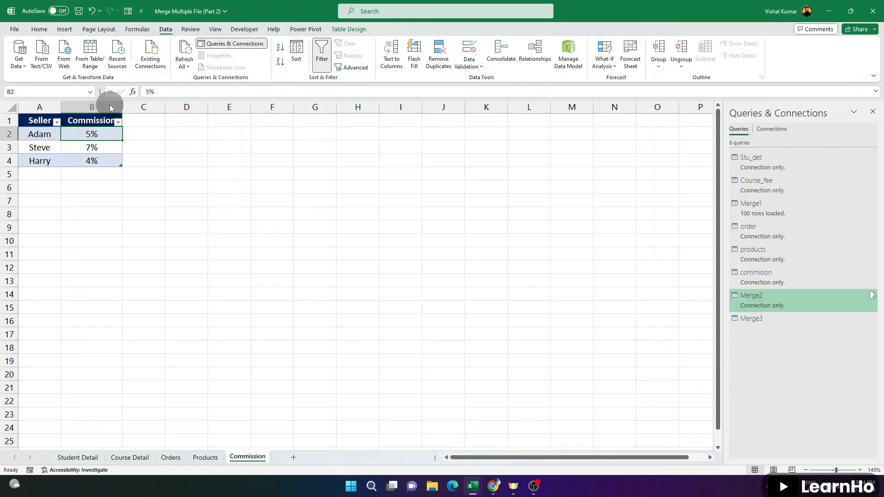
click(168, 194)
click(33, 240)
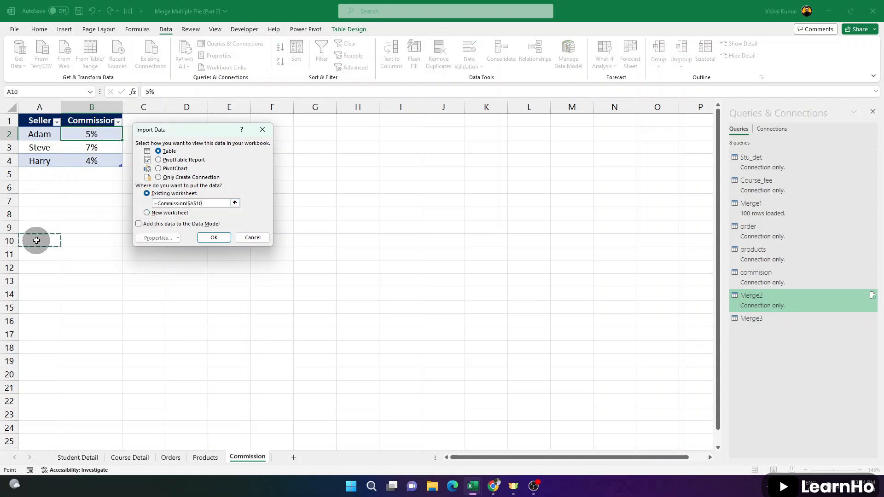
click(215, 238)
Review each column of the merged table on the Commission sheet, from Order ID through Commission
drag(43, 241, 56, 398)
drag(84, 242, 89, 391)
drag(143, 241, 159, 388)
drag(208, 240, 203, 404)
drag(261, 241, 255, 405)
Format the merged table's Commission values in E11:E22 as percentages
click(273, 242)
drag(279, 255, 272, 401)
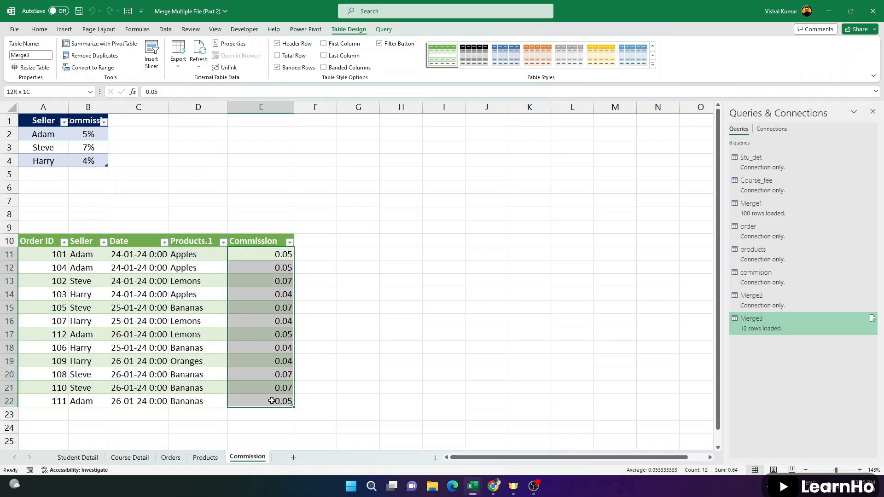
click(39, 30)
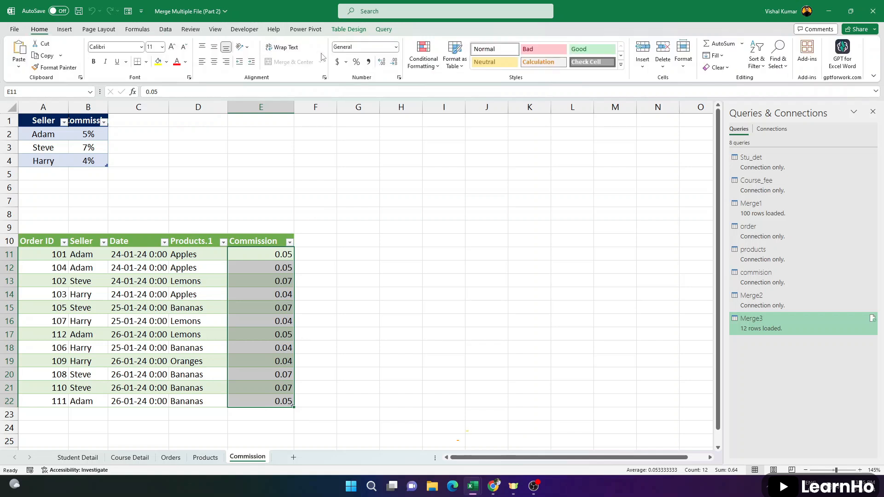
click(356, 62)
click(138, 281)
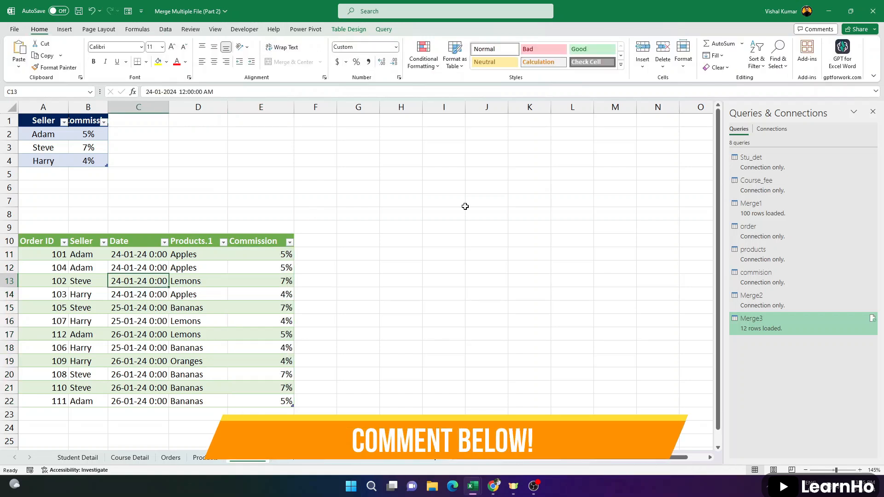